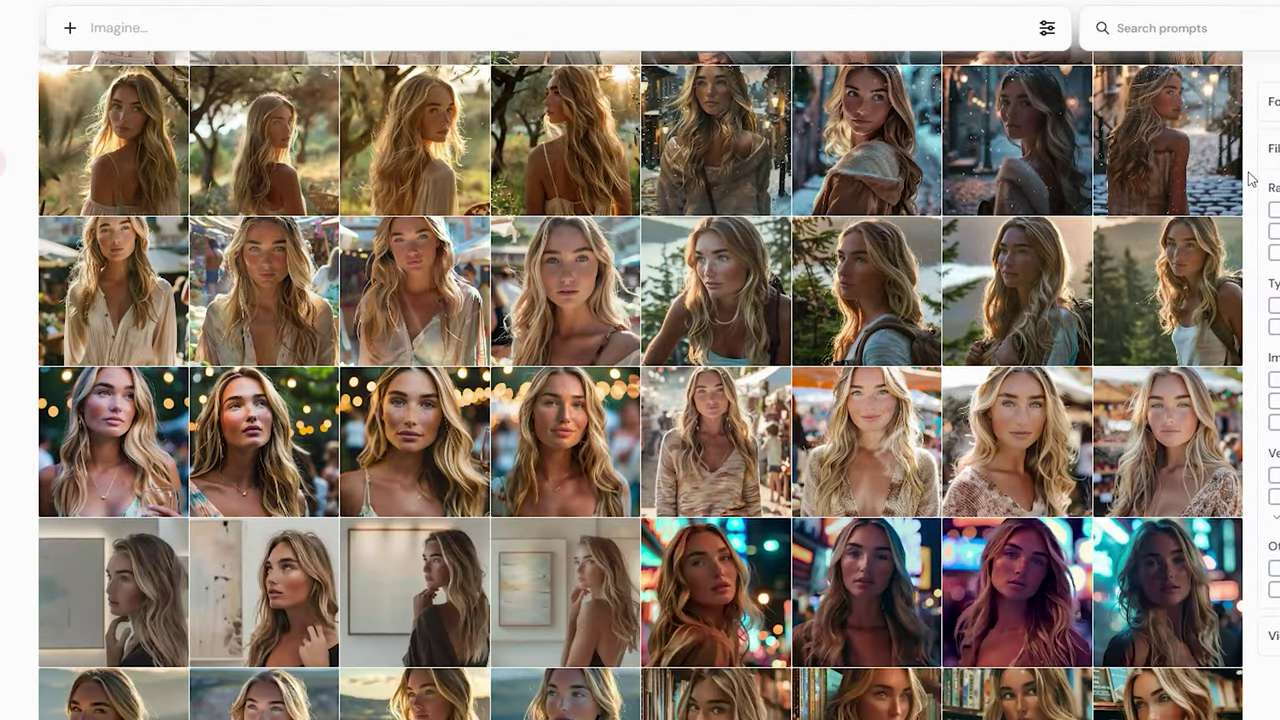
scroll(1250, 192, down, 2)
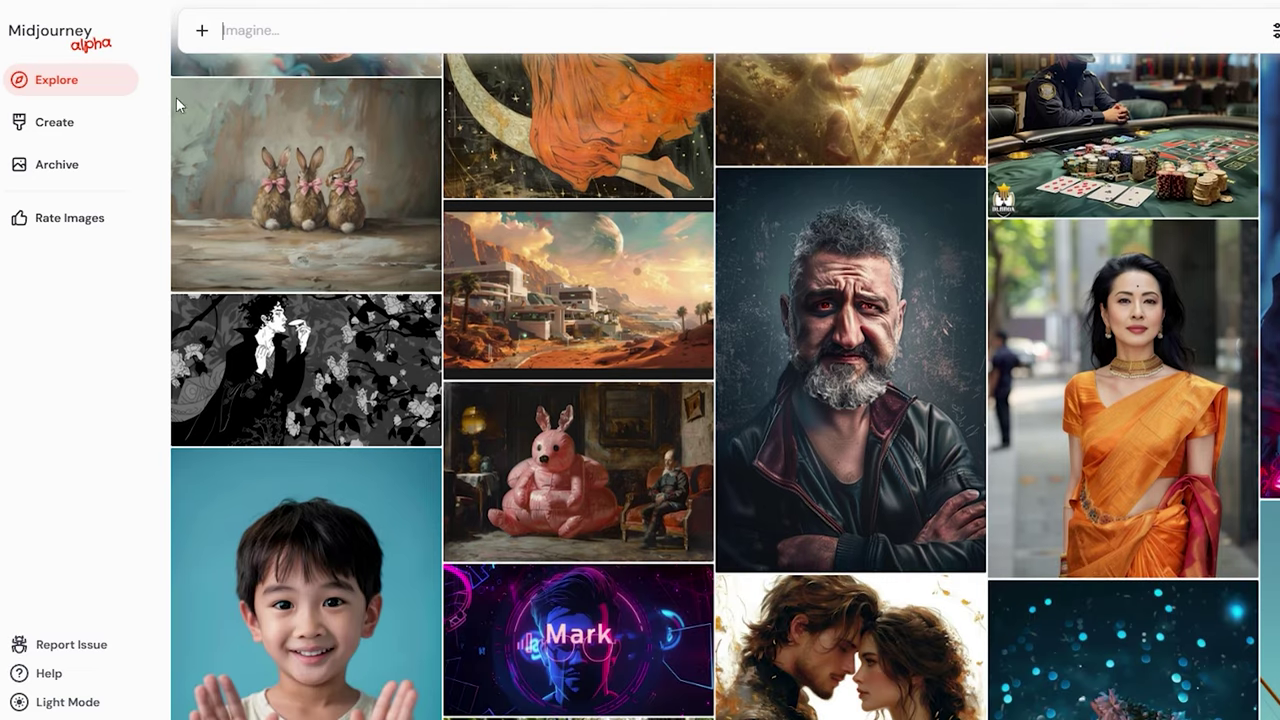
scroll(724, 386, down, 7)
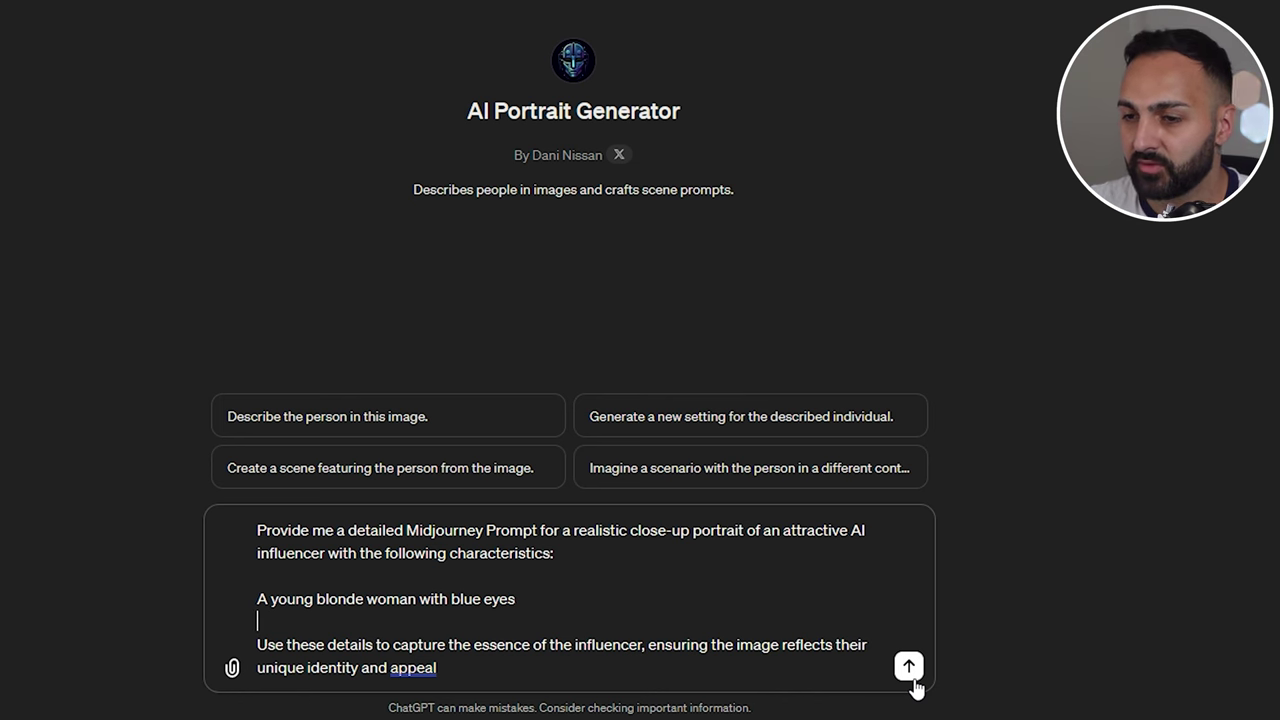
- Ask the AI Portrait Generator GPT for a detailed Midjourney prompt of a young blonde, blue-eyed influencer
click(908, 666)
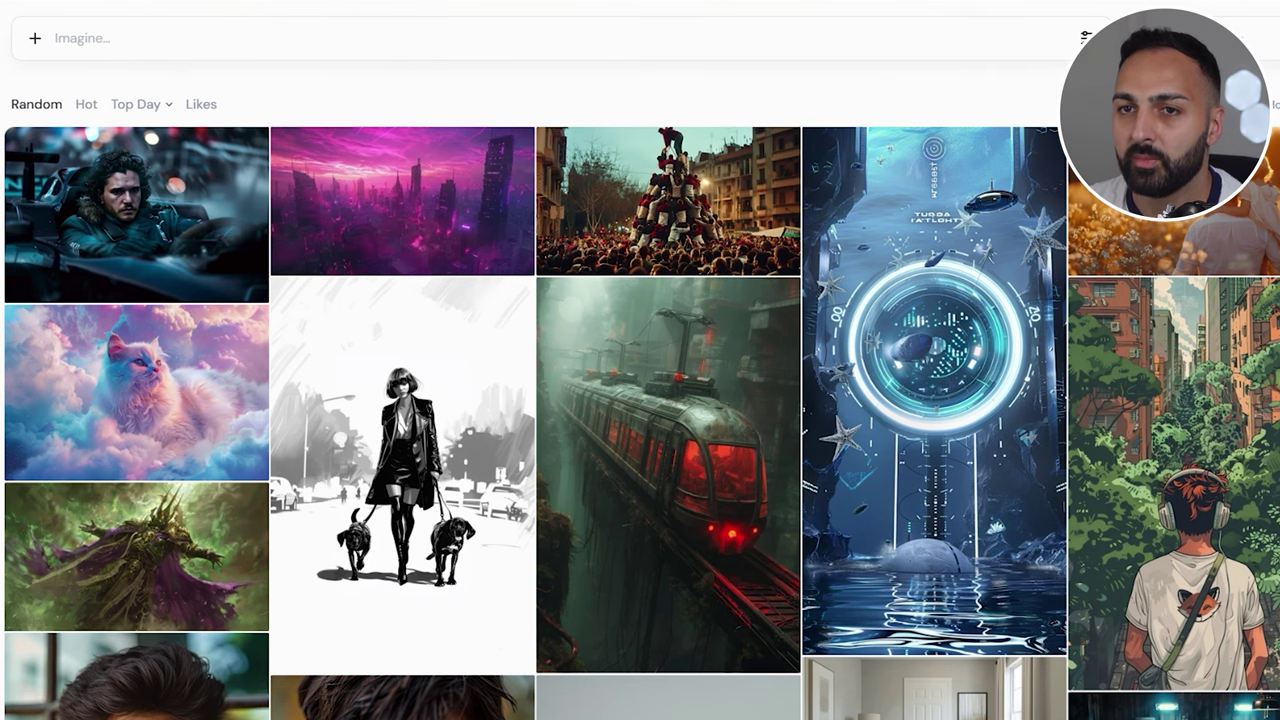
- Generate four close-ups from the pasted ChatGPT portrait prompt and open the first portrait enlarged
text(Close-up portrait of a young, attractive blonde woman with vibrant blue eyes, embodying the essence of a modern AI influencer. She has a flawless, radiant skin tone and her hair is styled in soft, effortless waves that frame her face beautifully. Her facial structure is a harmonious blend of soft and defined features, with a slightly pointed chin, high cheekbones, and a gentle jawline, exuding a natural elegance and charisma. The background is subtly blurred to keep the focus on her, suggesting a setting that's bright and airy, reflecting a sense of openness and innovation. Despite her AI identity, she possesses a human-like warmth and approachability, making her relatable yet captivating. The image captures the unique identity and appeal of an AI influencer who's both aspirational and accessible, blending human traits with AI perfection)
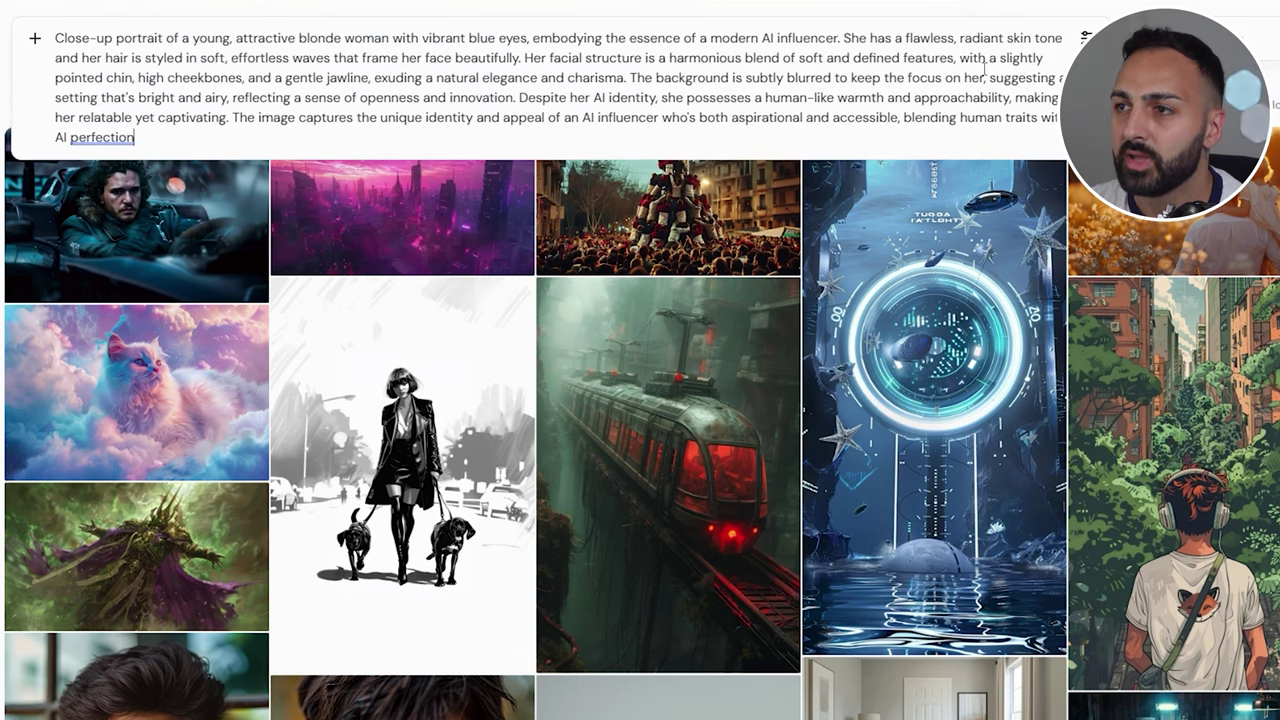
click(1087, 40)
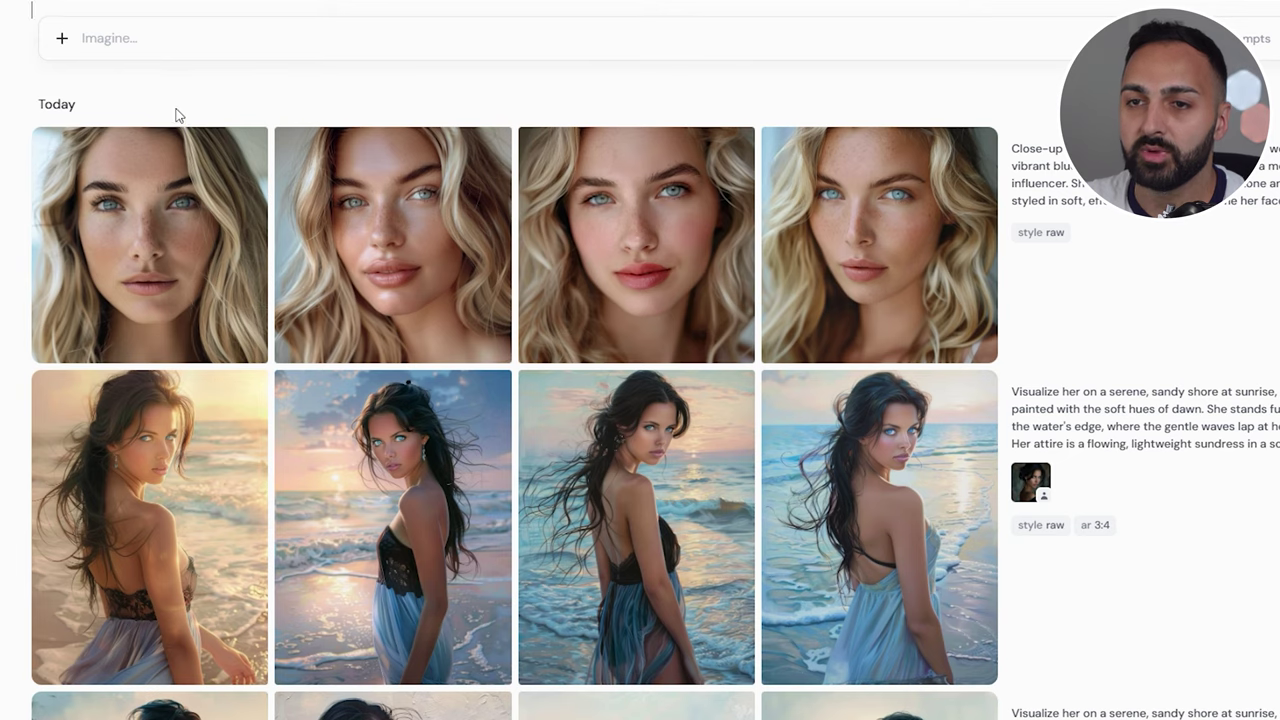
mouse_move(140, 217)
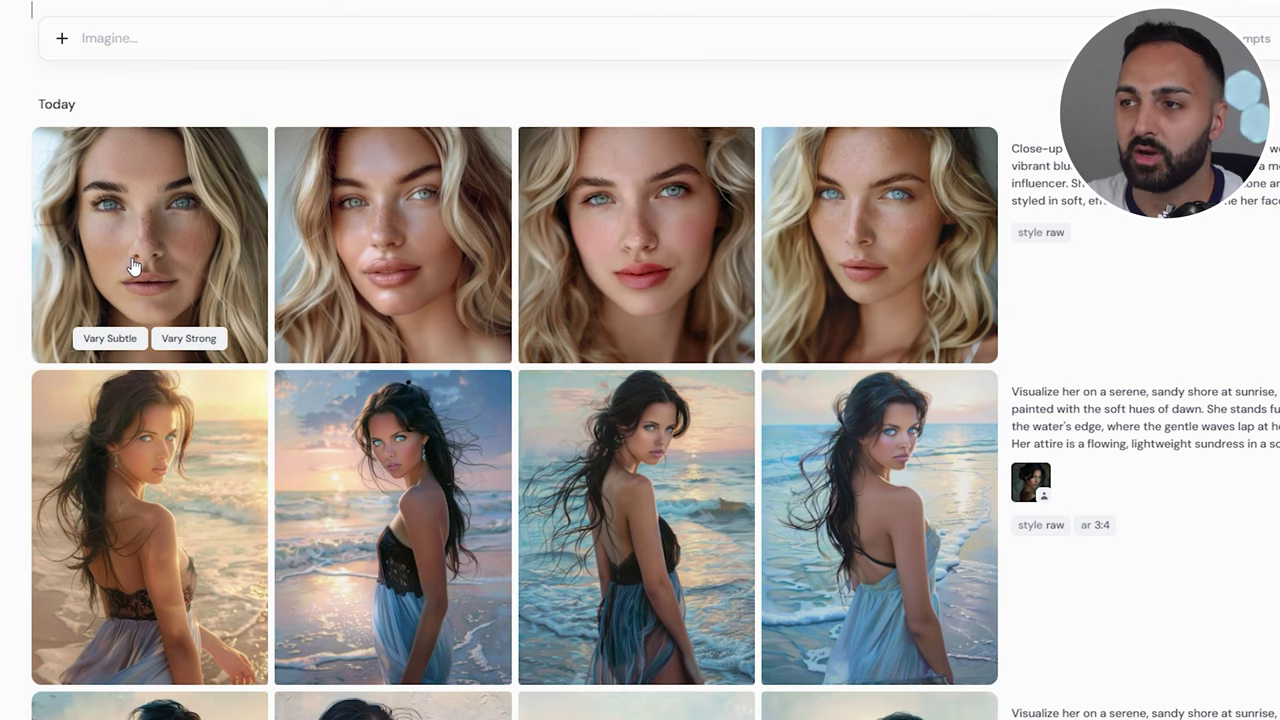
click(128, 252)
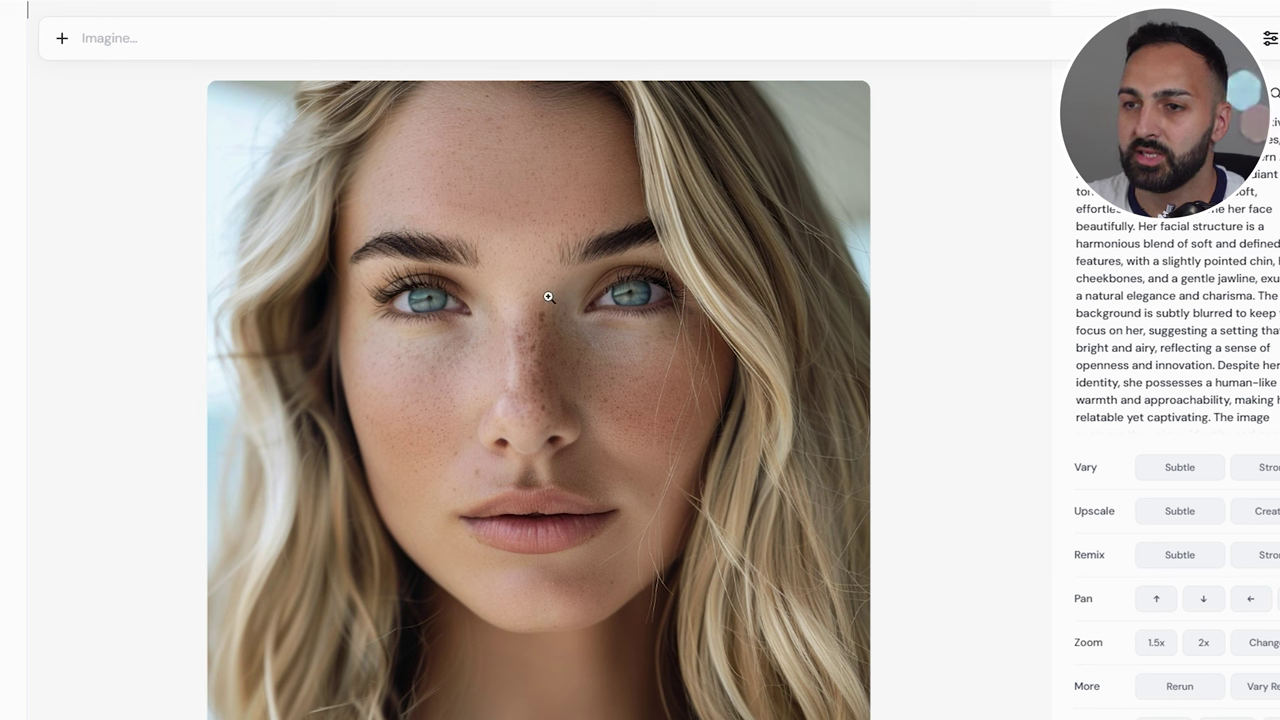
- Attach the blonde portrait in ChatGPT and request full-body futuristic city scene prompts
drag(426, 263, 466, 694)
text(Analyse the Ai influencer from the Image, generate Full body Midjourney prompts depicting the influencer in various, randomized settings. Provide the Prompts one a time and ensure they are very detailed.)
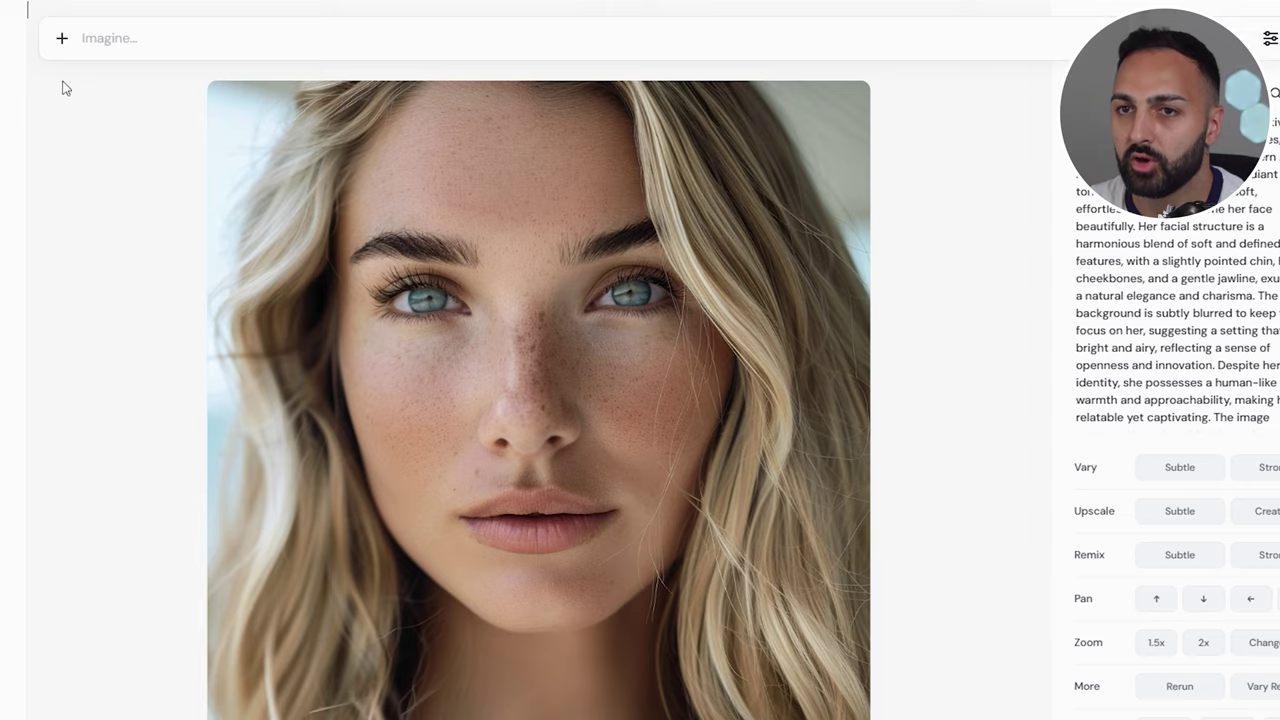
click(104, 165)
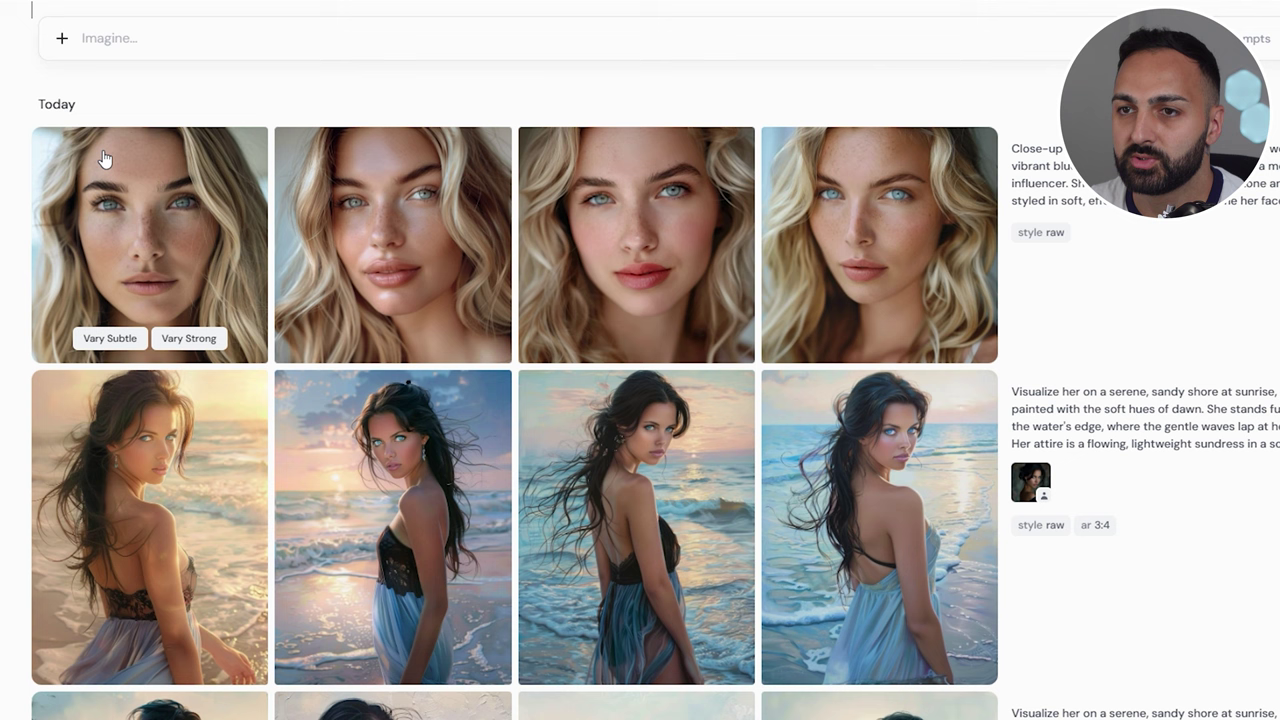
- Enter the futuristic-cityscape prompt with the first portrait as character reference and a 3:4 Portrait size
click(127, 40)
text(Full-body image of the young, blonde AI influencer, captured in a futuristic cityscape at twilight. Her hair is styled in long, flowing waves, and she wears a chic, metallic silver dress that reflects the city lights, with smart-fabric integrated into the design. Her blue eyes are accented by soft, ambient lighting. She stands confidently on a transparent smartwalk, with holographic ads and neon signs flickering in the background, a blend of elegance and cutting-edge technology. Her pose is relaxed yet assertive, hands on hips, and she appears to be interacting with an interactive AI interface projected in the air in front of her)
scroll(371, 294, up, 2)
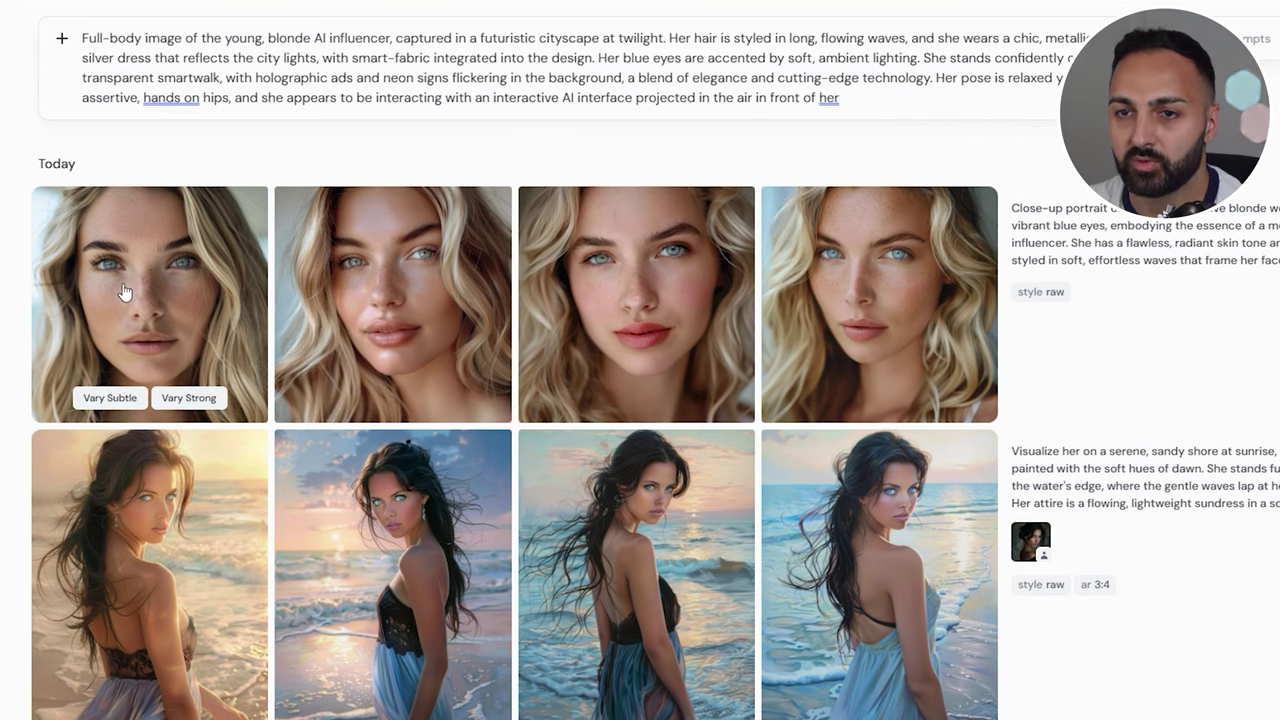
drag(124, 292, 88, 172)
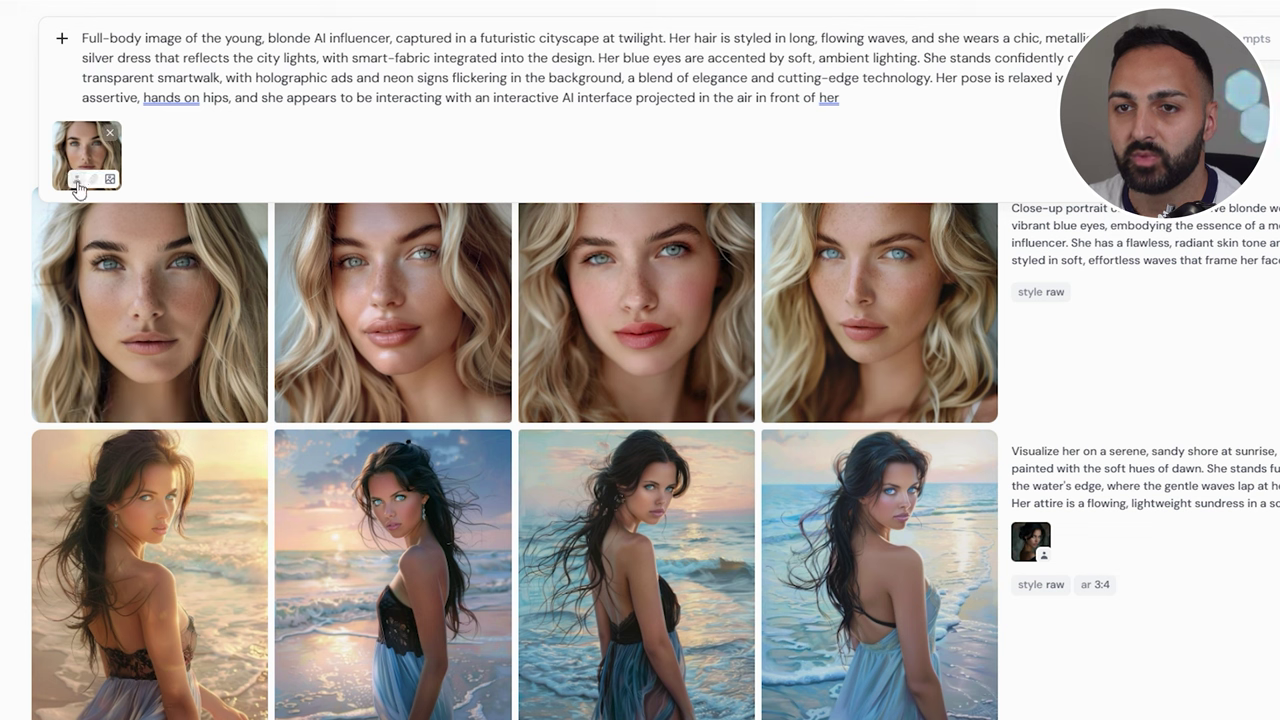
click(78, 186)
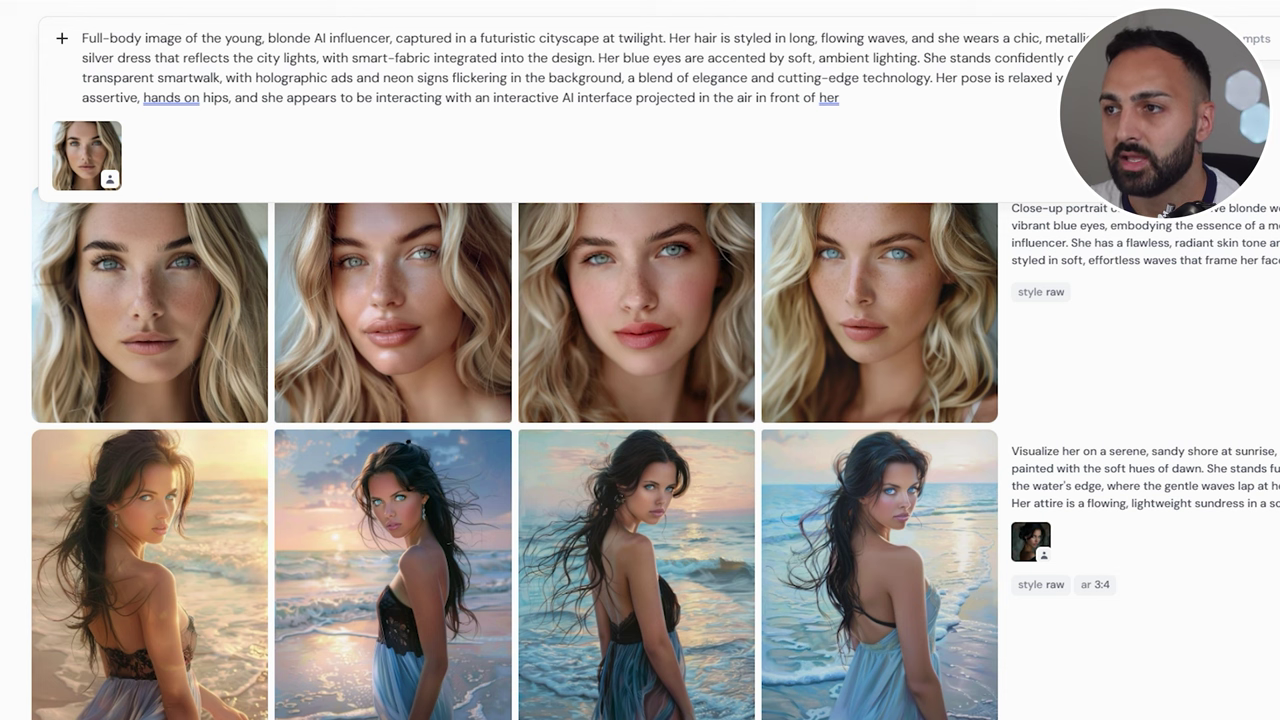
click(1248, 38)
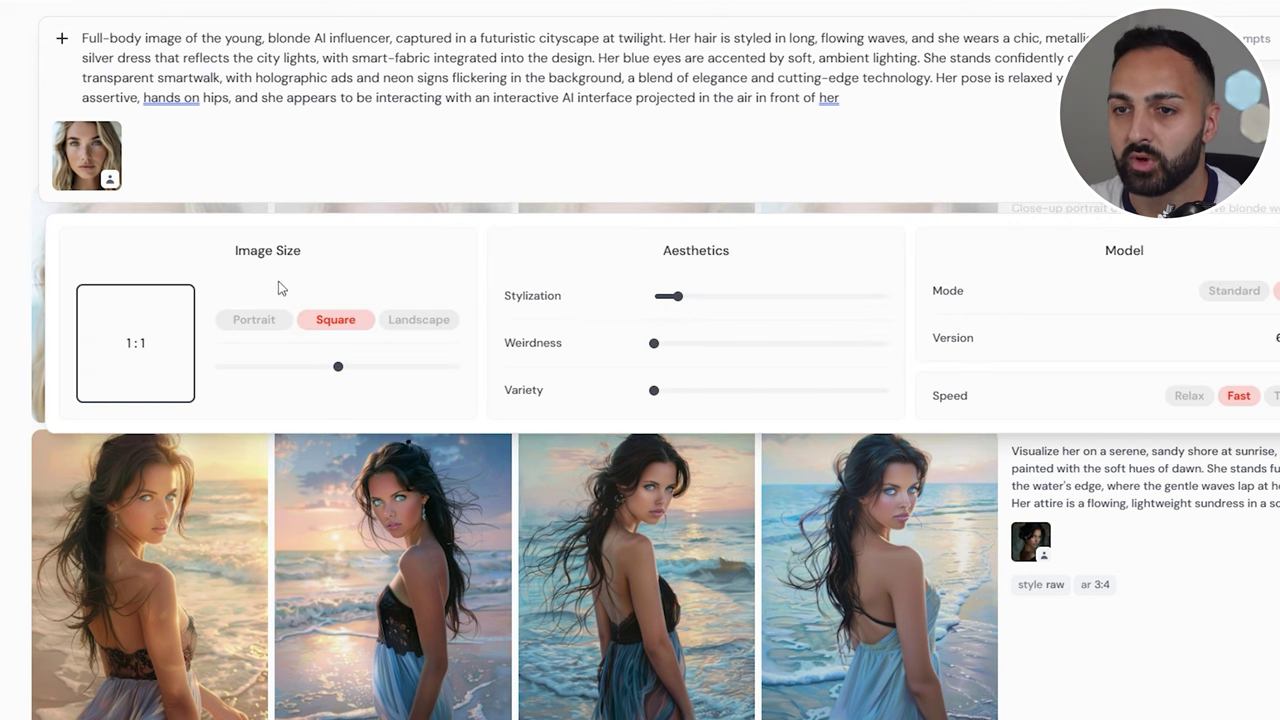
click(255, 322)
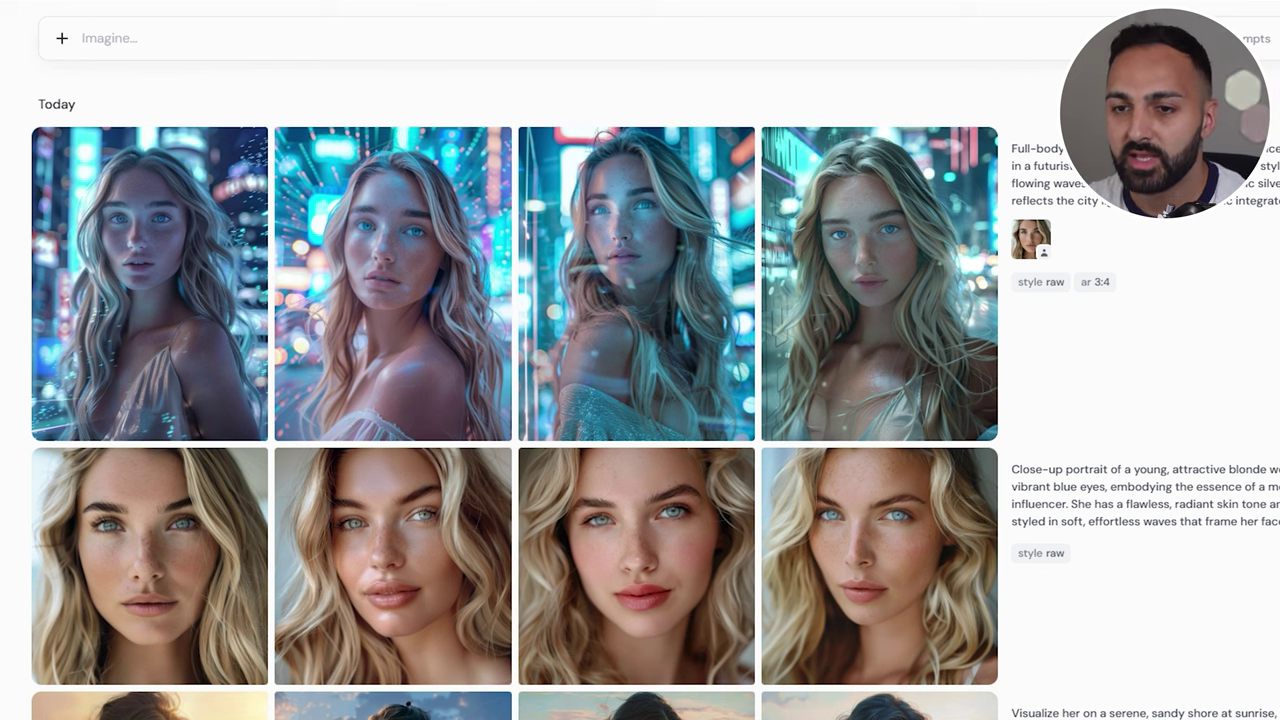
- Enlarge the third neon-city image of the influencer to inspect it, then close it
mouse_move(93, 598)
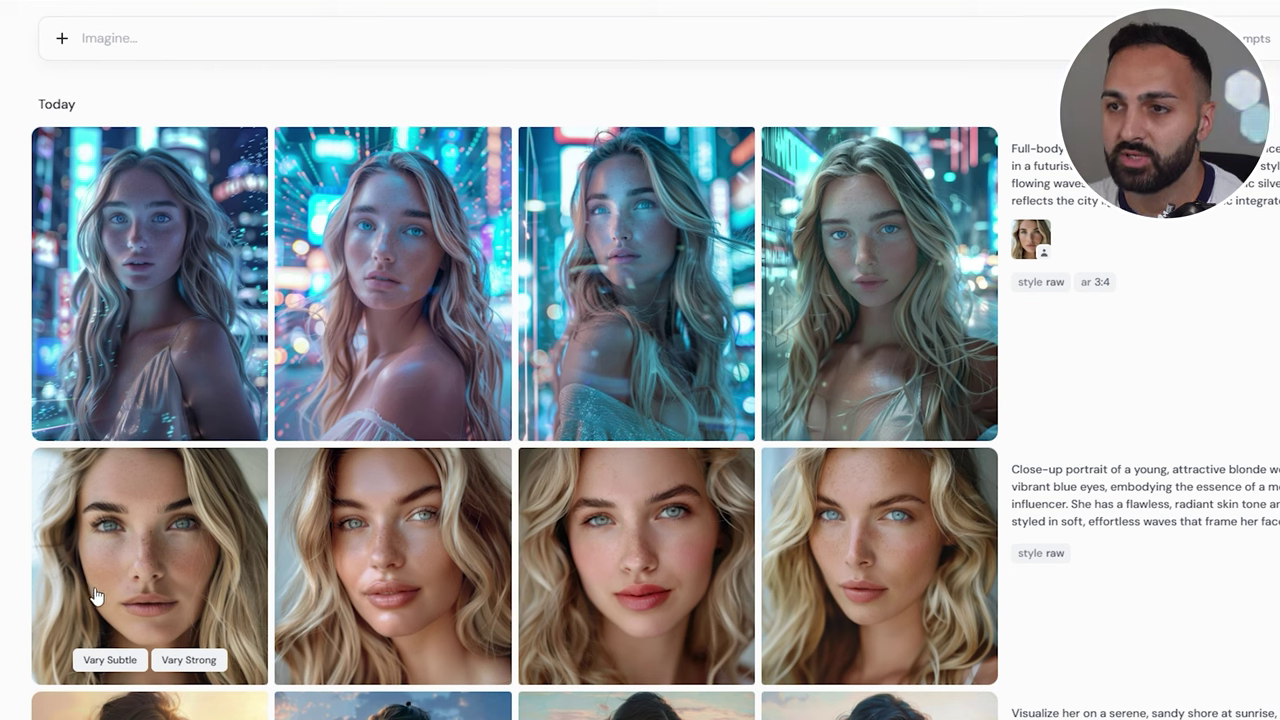
click(684, 247)
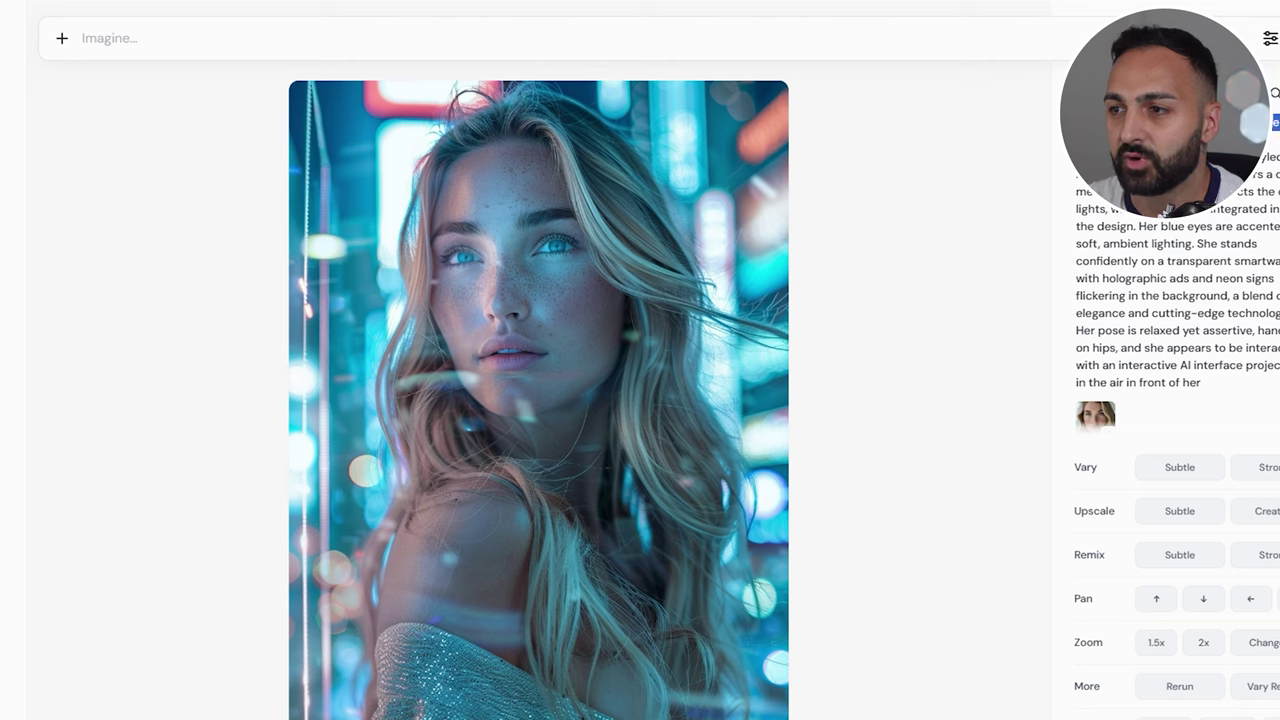
click(96, 354)
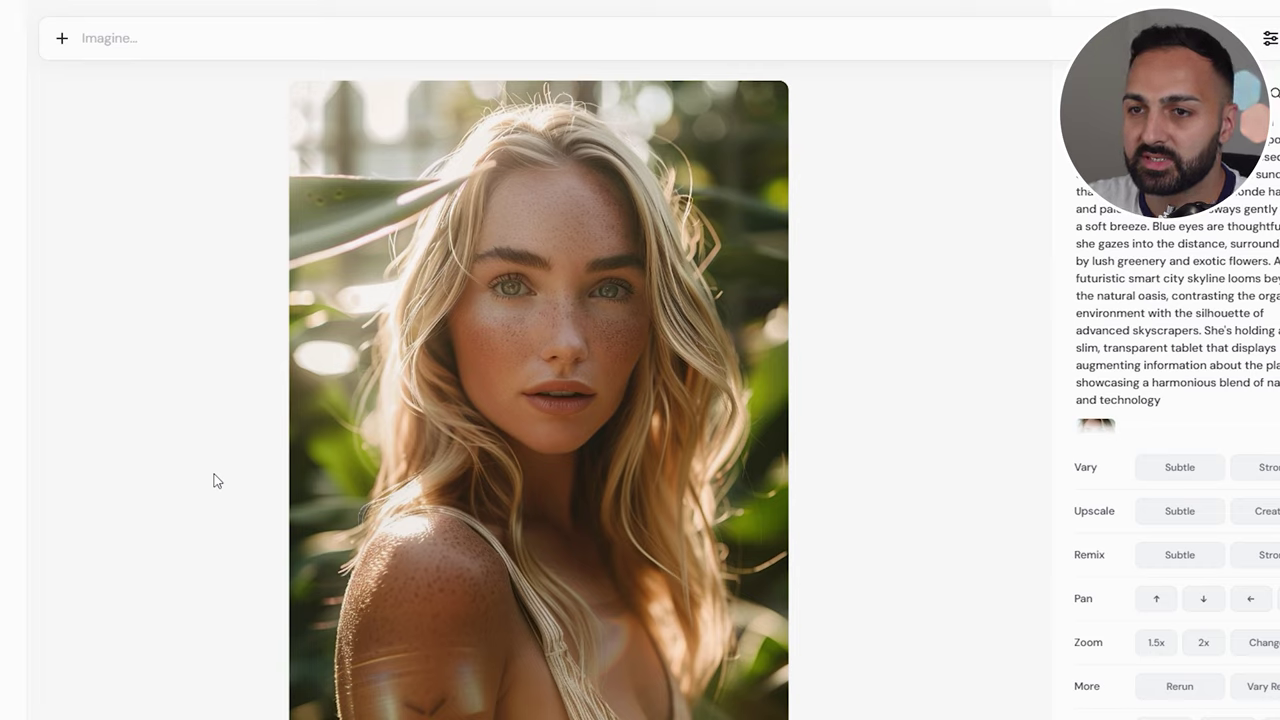
- Return to the gallery and open the café coffee-cup portrait enlarged
click(213, 481)
scroll(670, 465, down, 2)
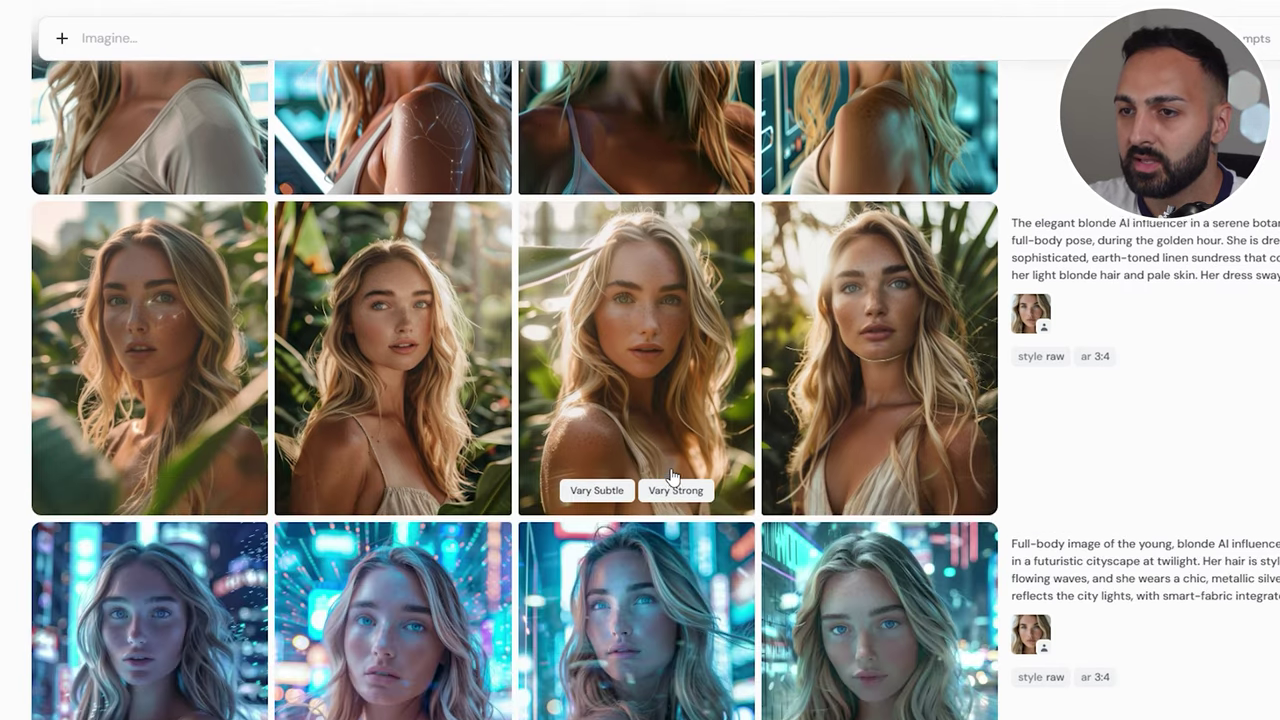
scroll(670, 470, up, 3)
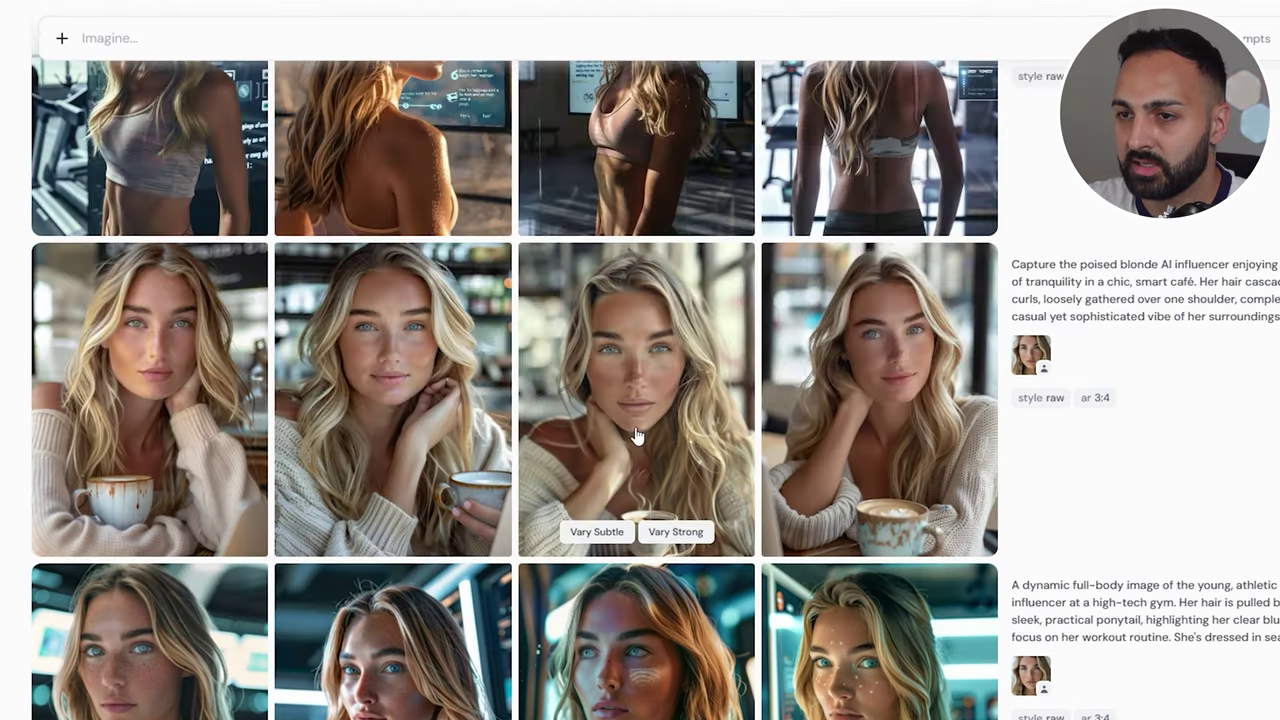
click(636, 437)
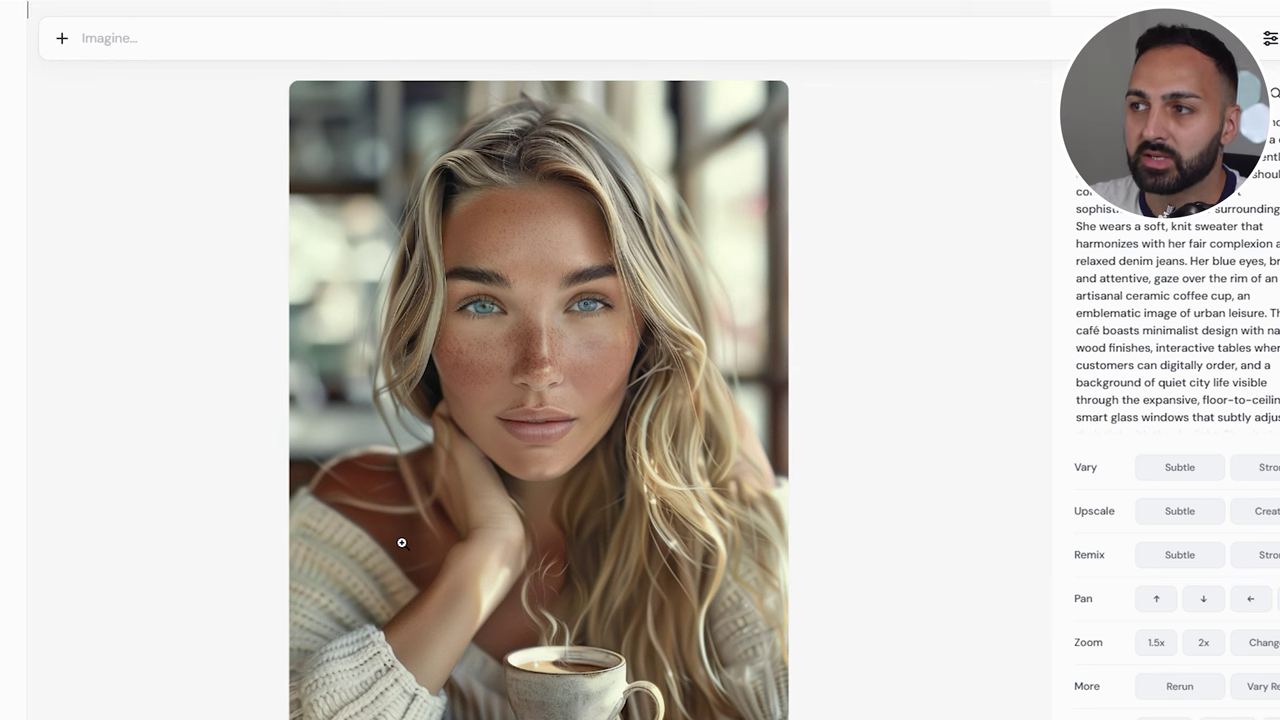
- Flip through the beach, mountain hiker, neon city, art gallery, desert campfire and cherry-blossom portraits
key(Right)
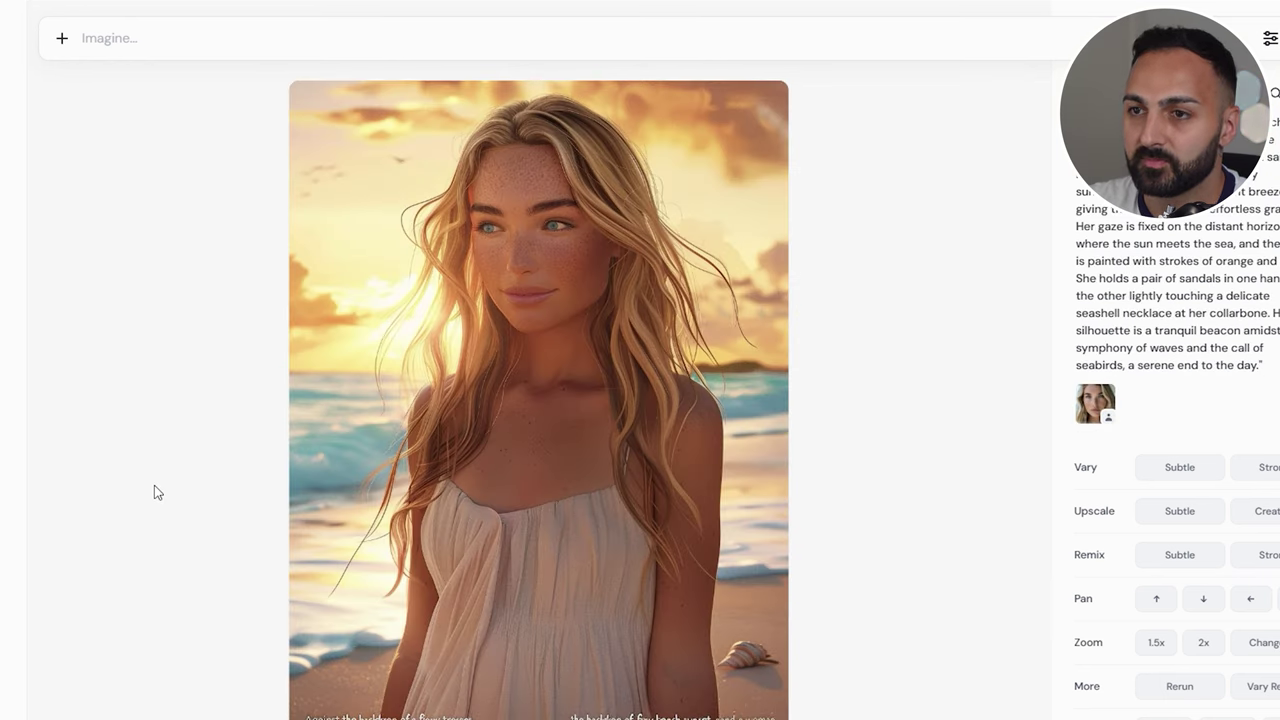
key(Right)
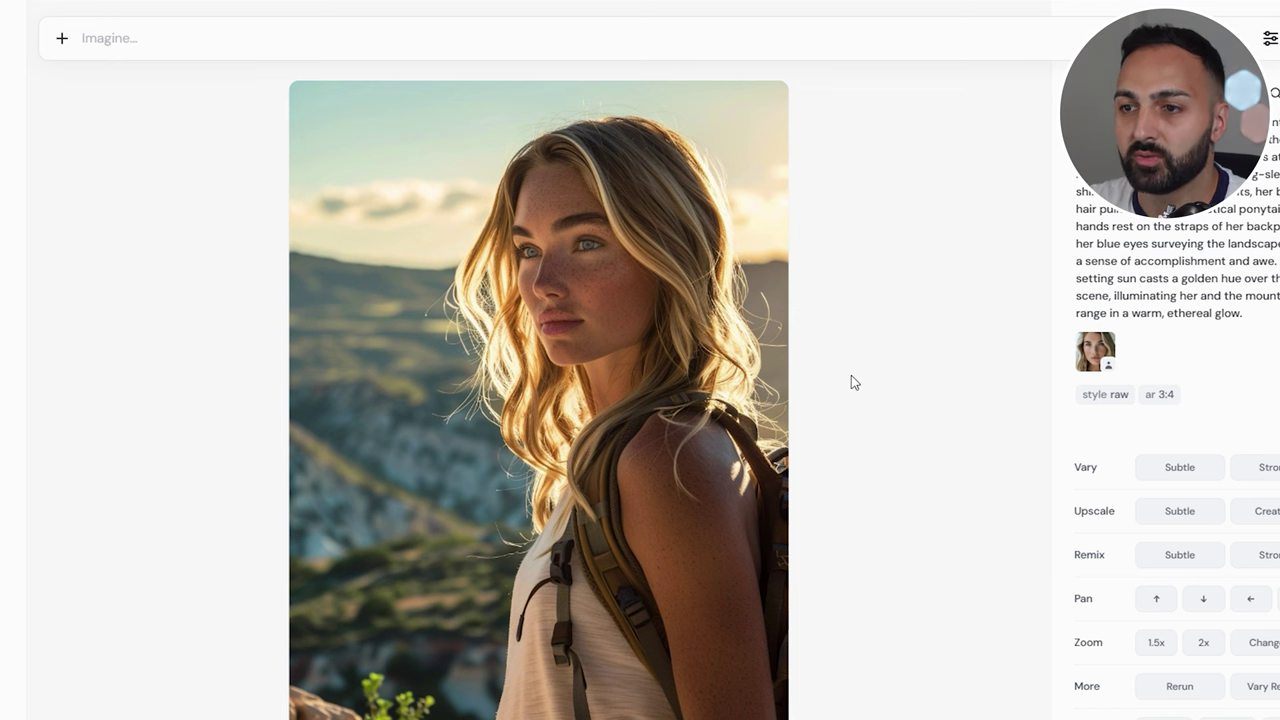
key(Right)
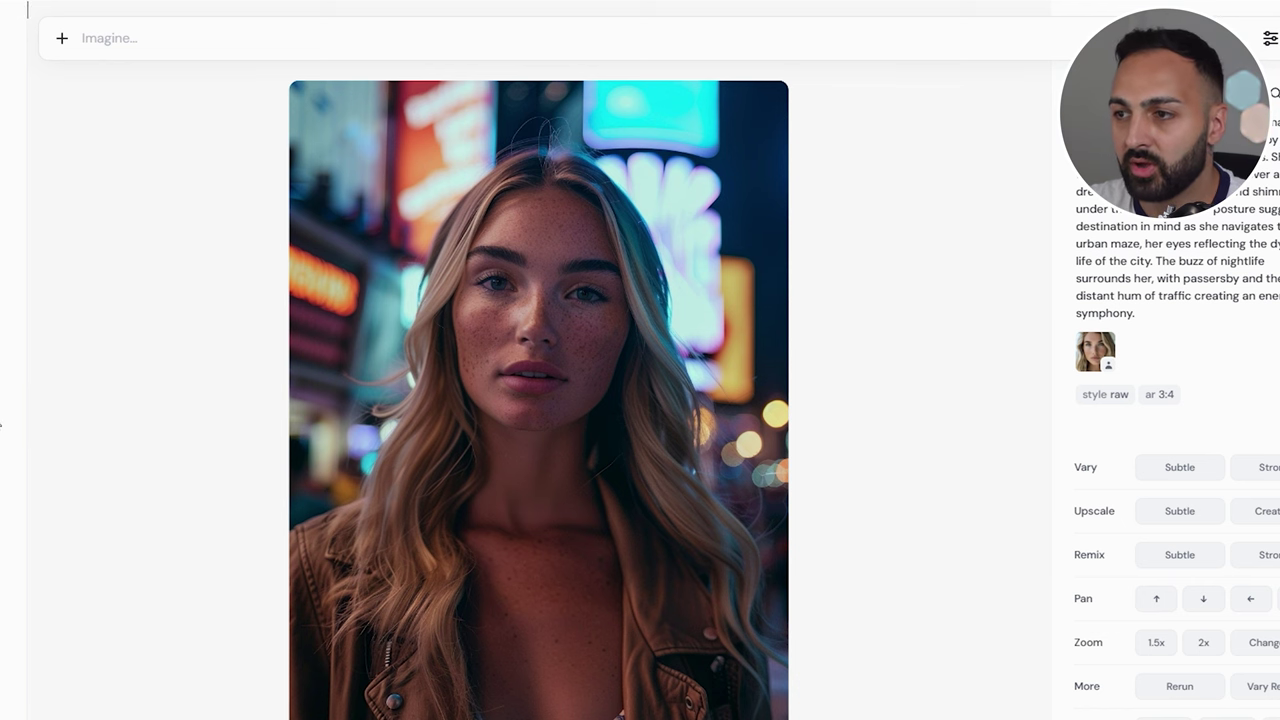
key(Right)
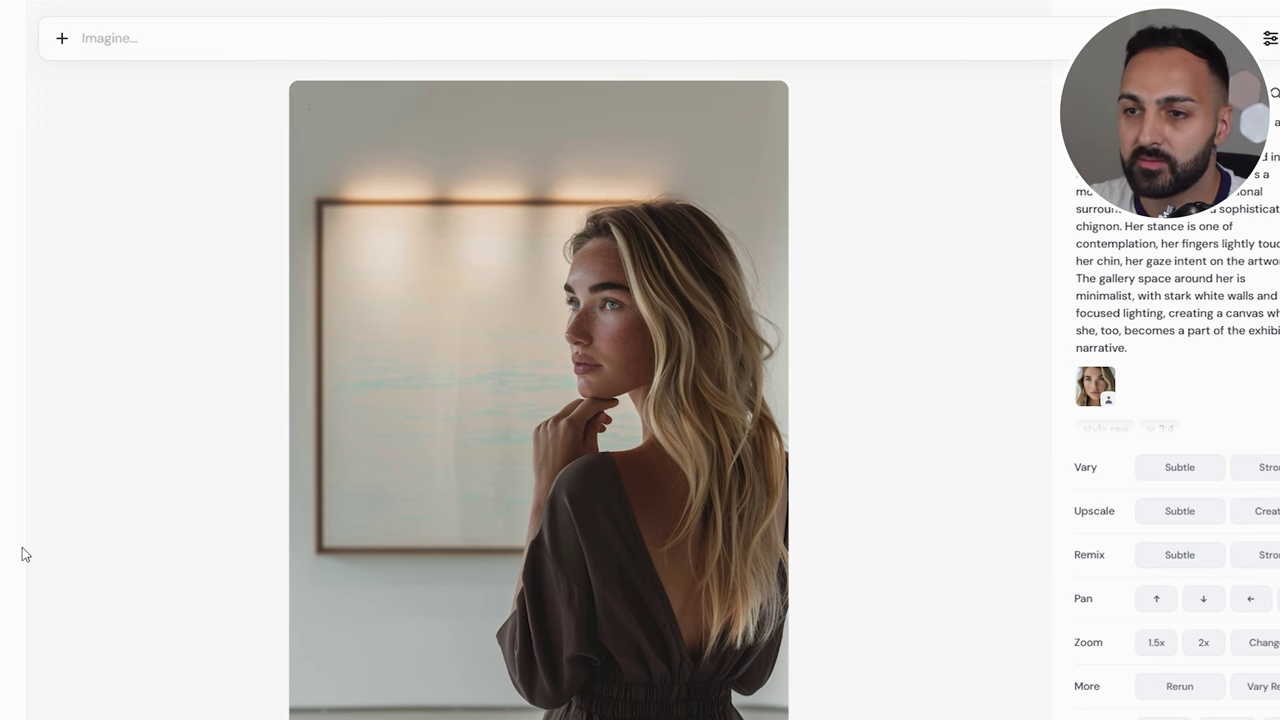
key(Right)
key(Right)
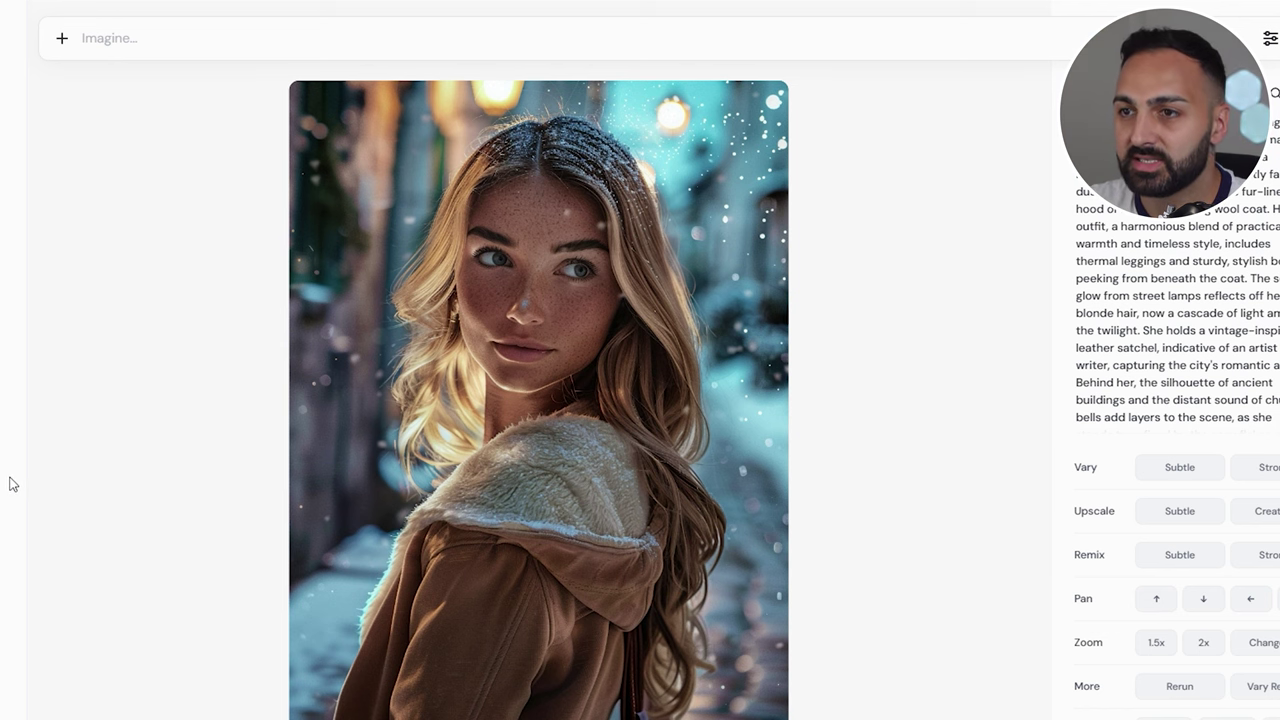
key(Right)
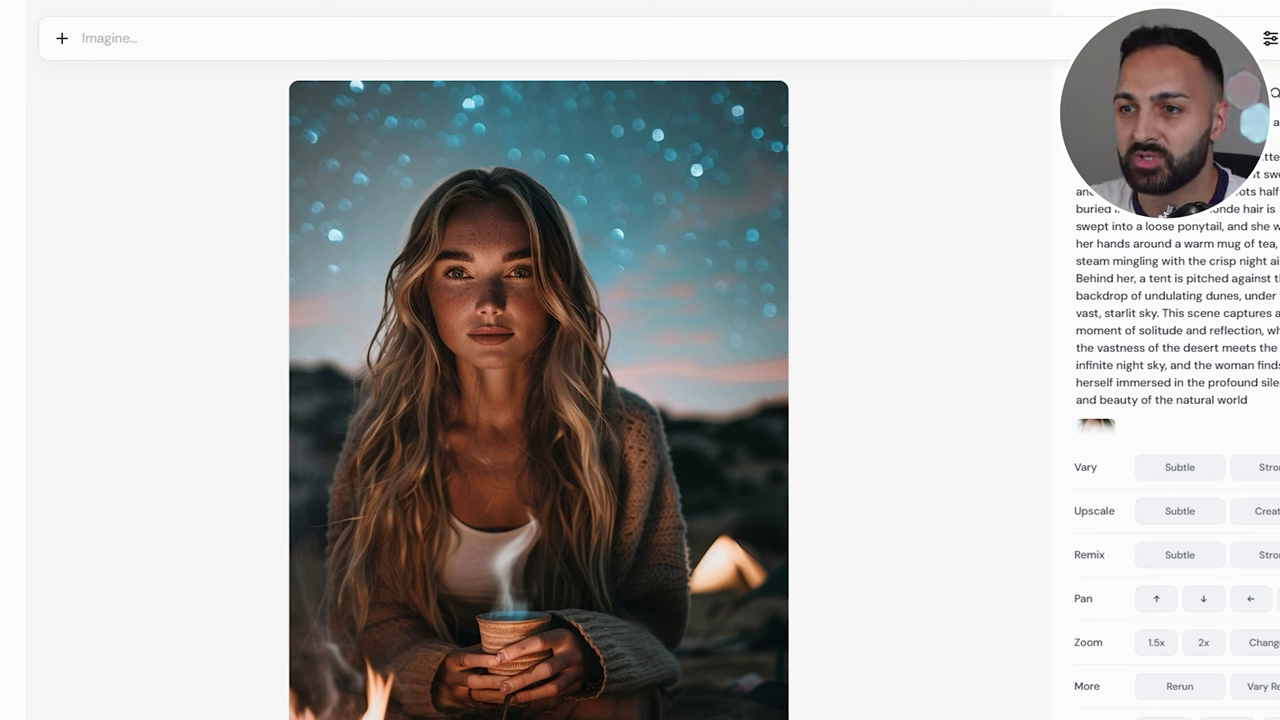
key(Right)
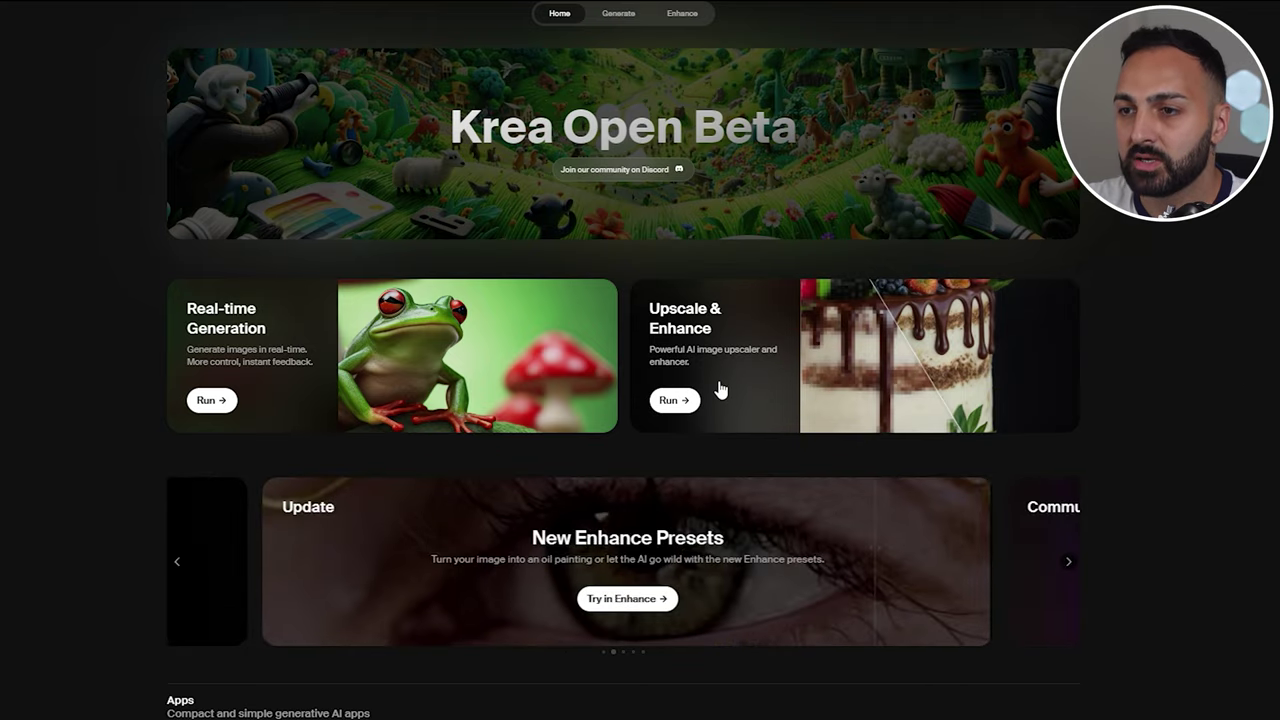
- Launch Krea's Upscale & Enhance tool from the home page
click(684, 350)
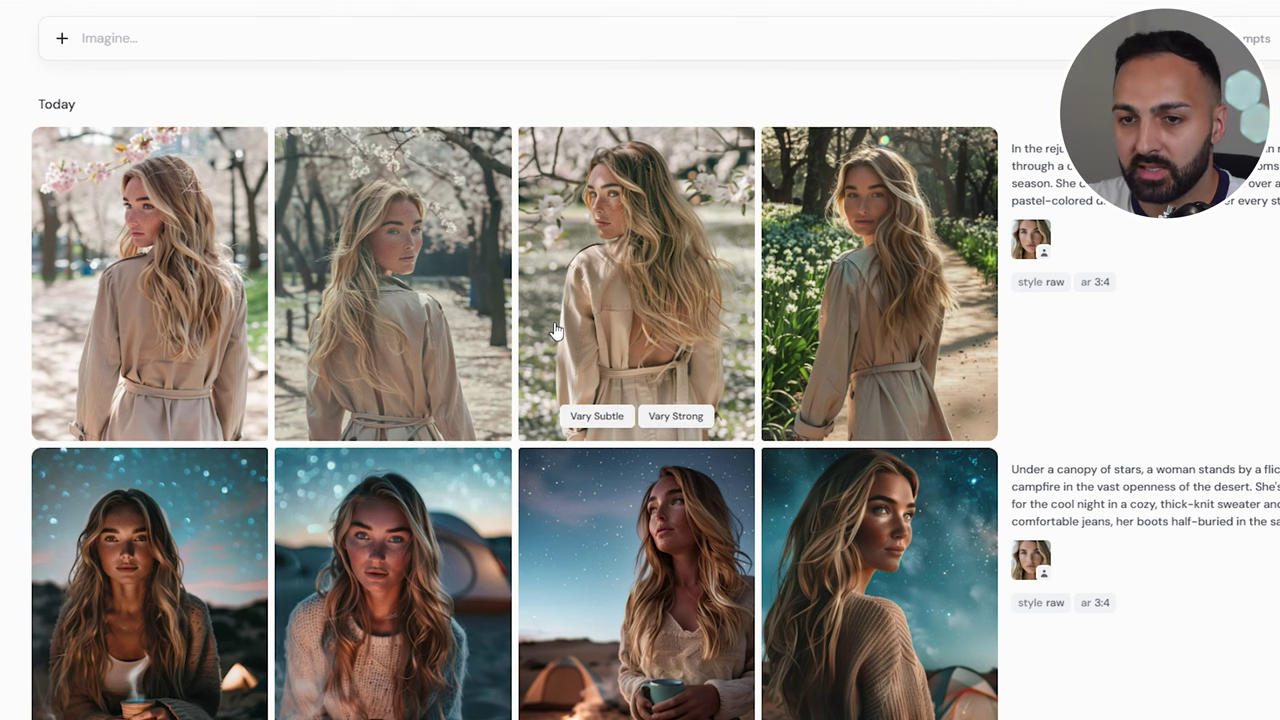
scroll(616, 320, down, 6)
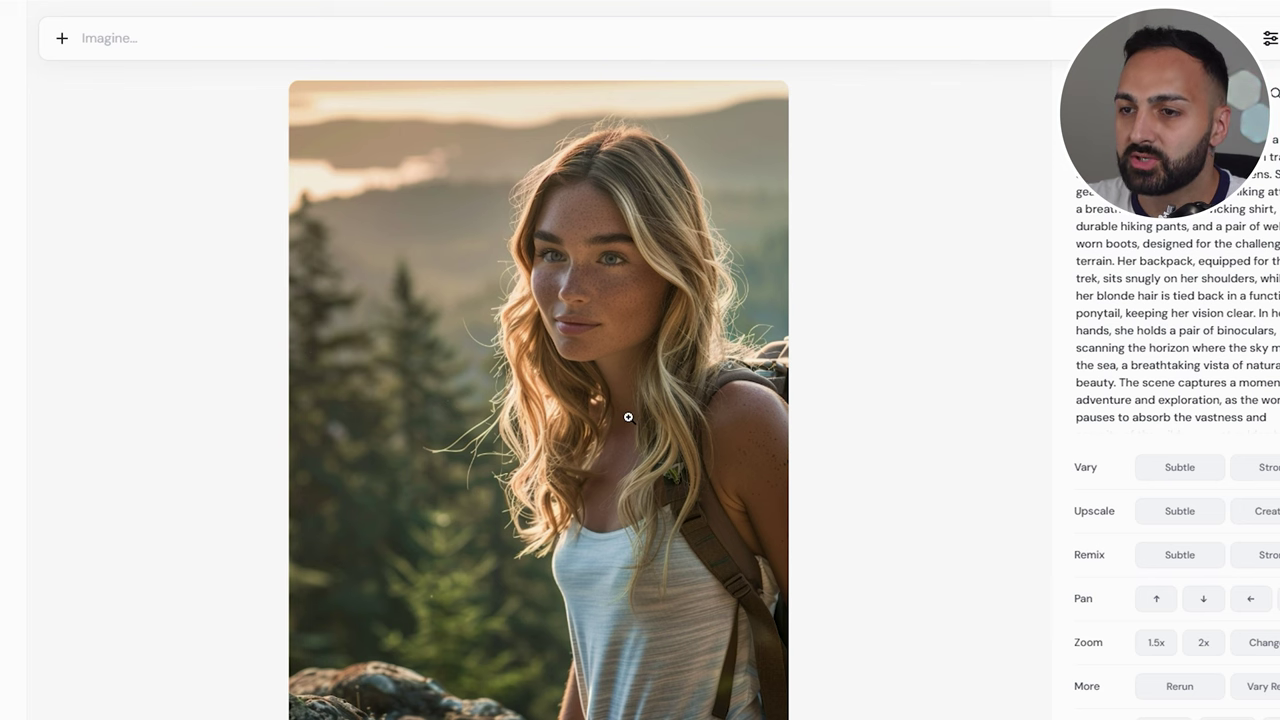
- Enhance the sunset hiker portrait at 2x in Krea with Resemblance set to 0.70
drag(629, 418, 590, 321)
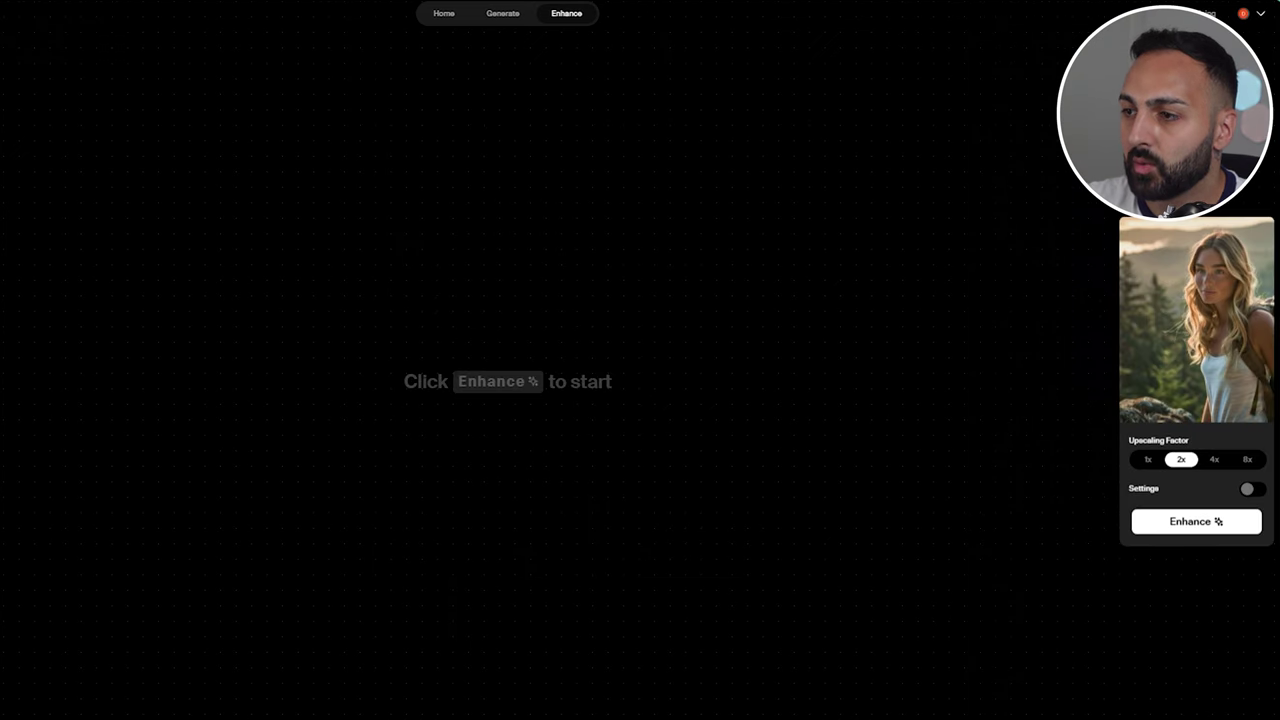
click(1249, 490)
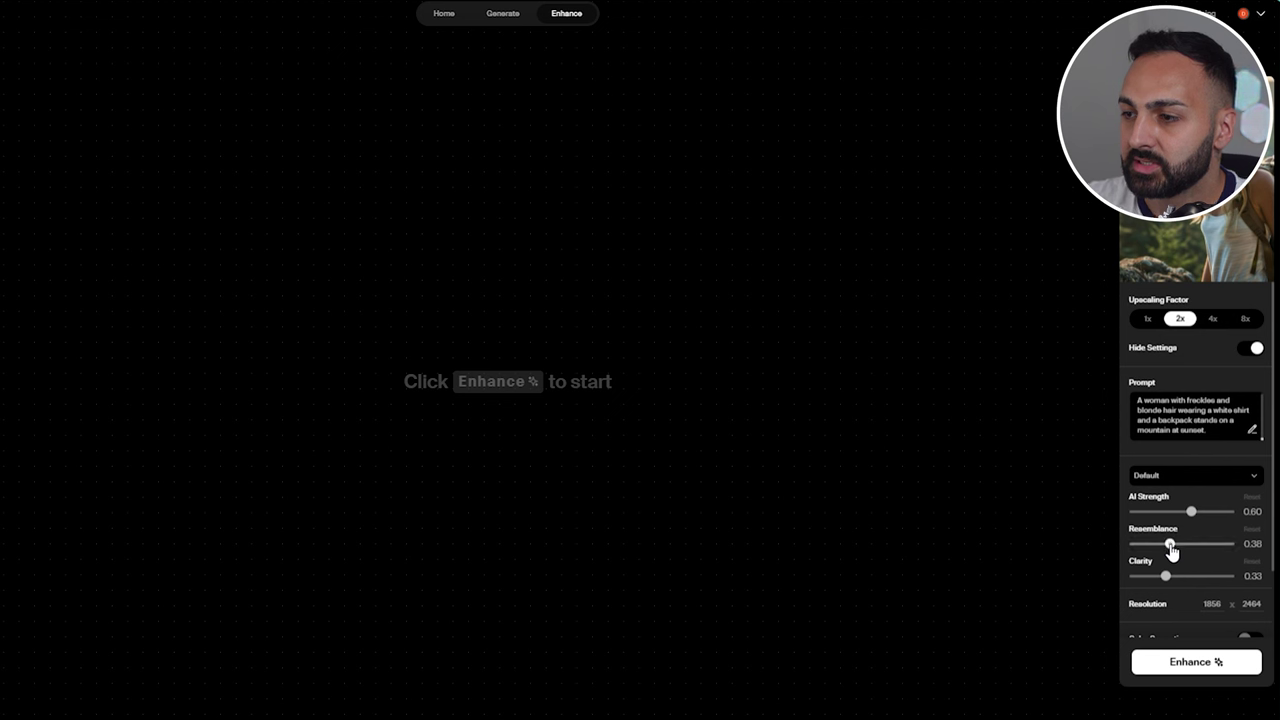
drag(1171, 546, 1202, 546)
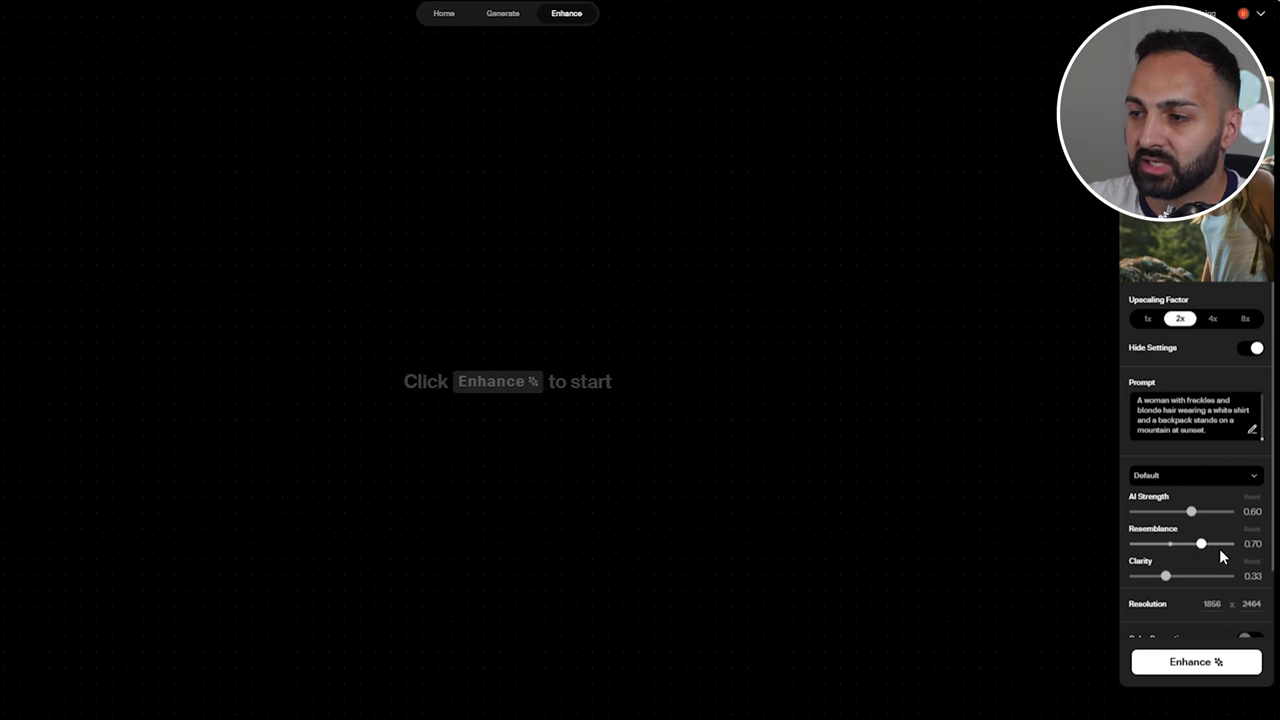
scroll(1191, 566, down, 1)
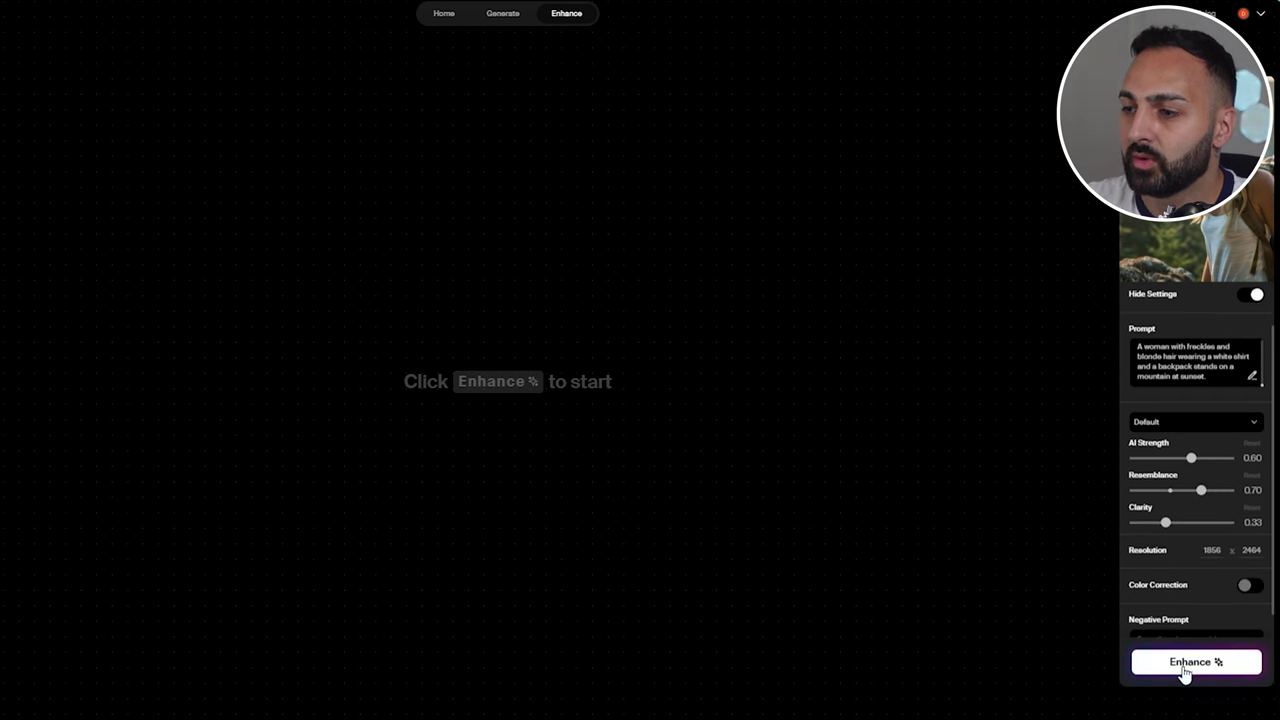
click(1185, 670)
scroll(1186, 450, up, 1)
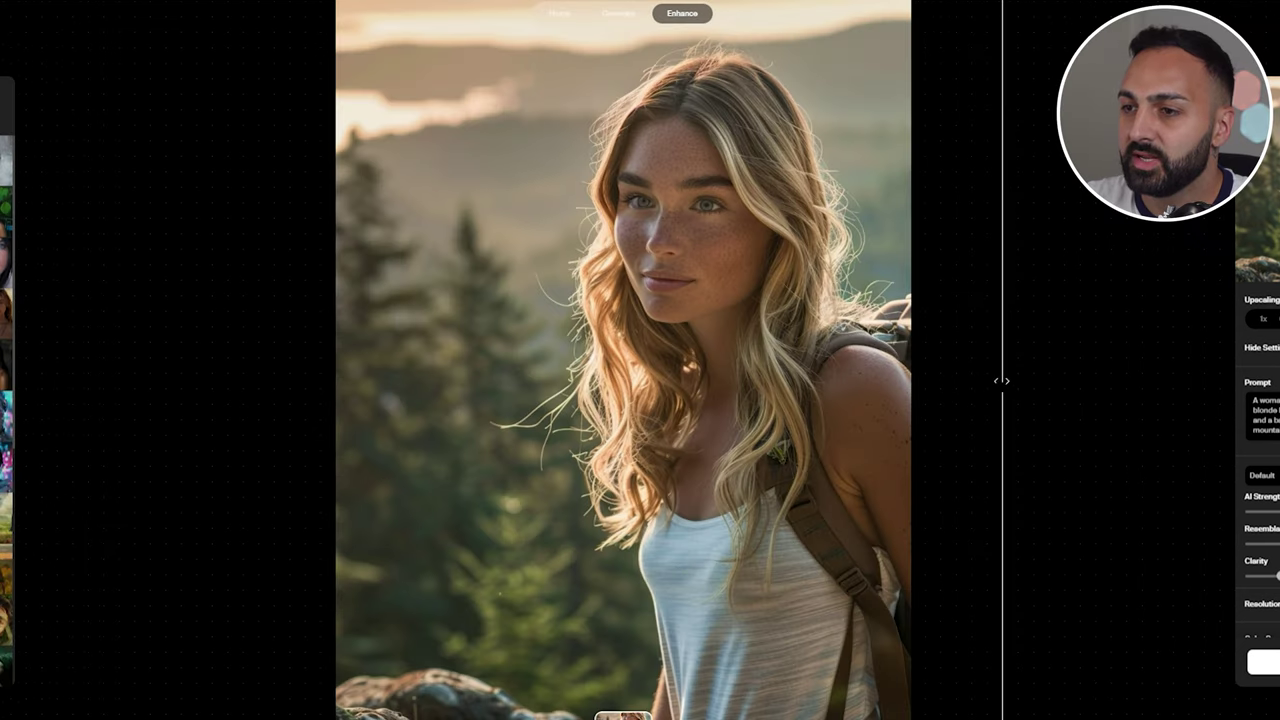
- Compare the enhanced hiker portrait against the original with the before/after divider
drag(1001, 381, 371, 399)
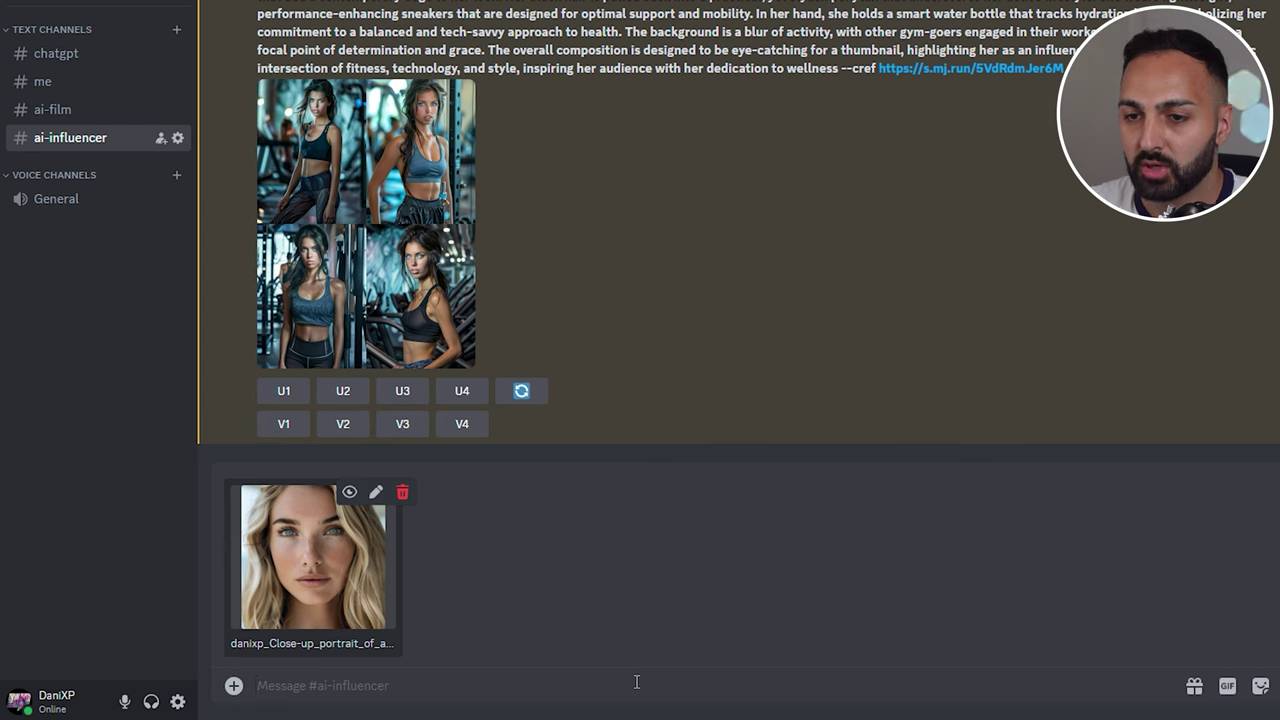
- Post the close-up portrait, then run /imagine with the hiking prompt and --cref set to its URL
key(Return)
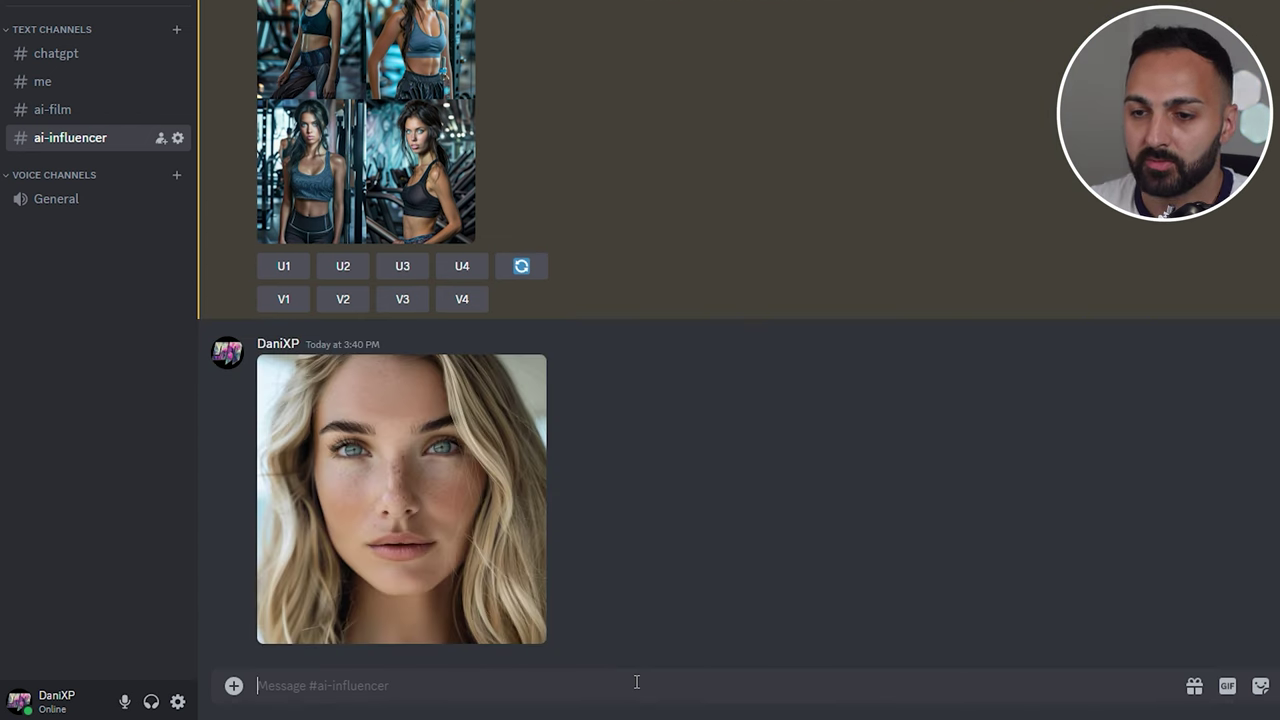
text(/)
key(Return)
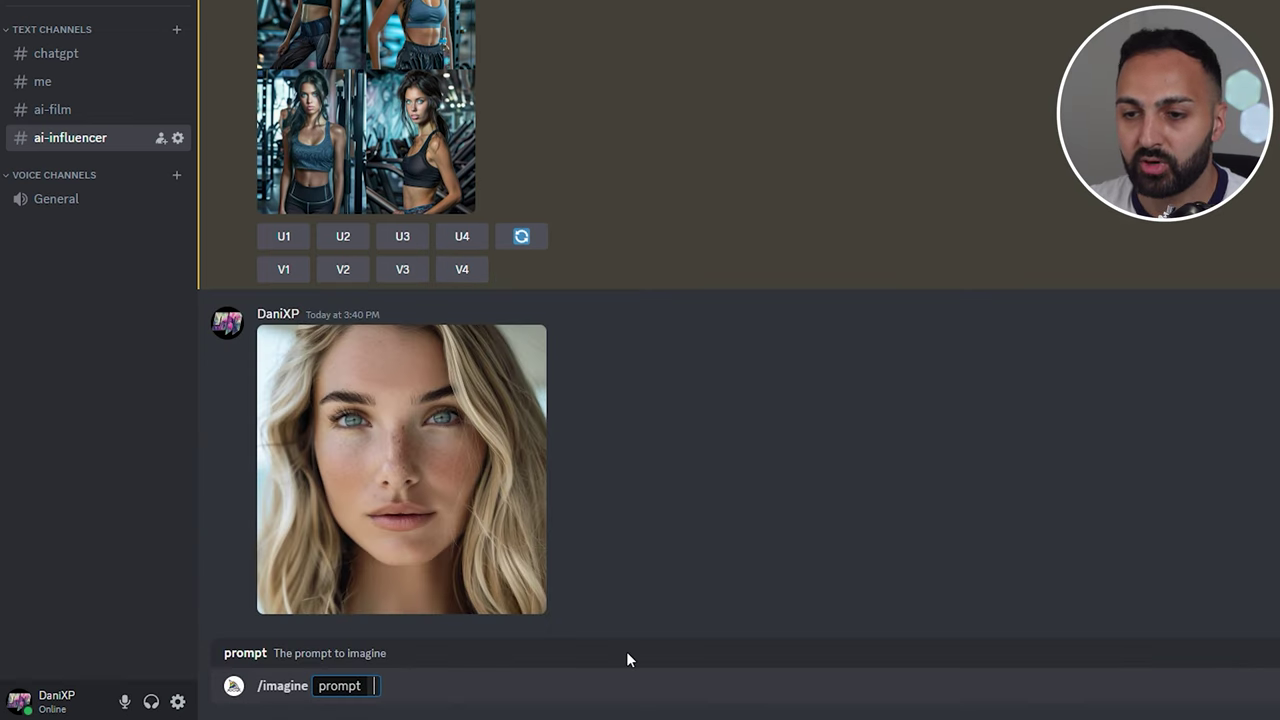
text(As the sun sets over the rugged landscape of the Pacific Northwest, a woman finds herself on a mountain trail, surrounded by towering evergreens. She is geared in high-performance hiking attire: a breathable, moisture-wicking shirt, durable hiking pants, and a pair of well-worn boots, designed for the challenging terrain. Her backpack, equipped for the trek, sits snugly on her shoulders, while her blonde hair is tied back in a functional ponytail, keeping her vision clear. In her hands, she holds a pair of binoculars, scanning the horizon where the sky meets the sea, a breathtaking vista of natural beauty. The scene captures a moment of adventure and exploration, as the woman pauses to absorb the vastness and serenity of the wilderness at golden hour)
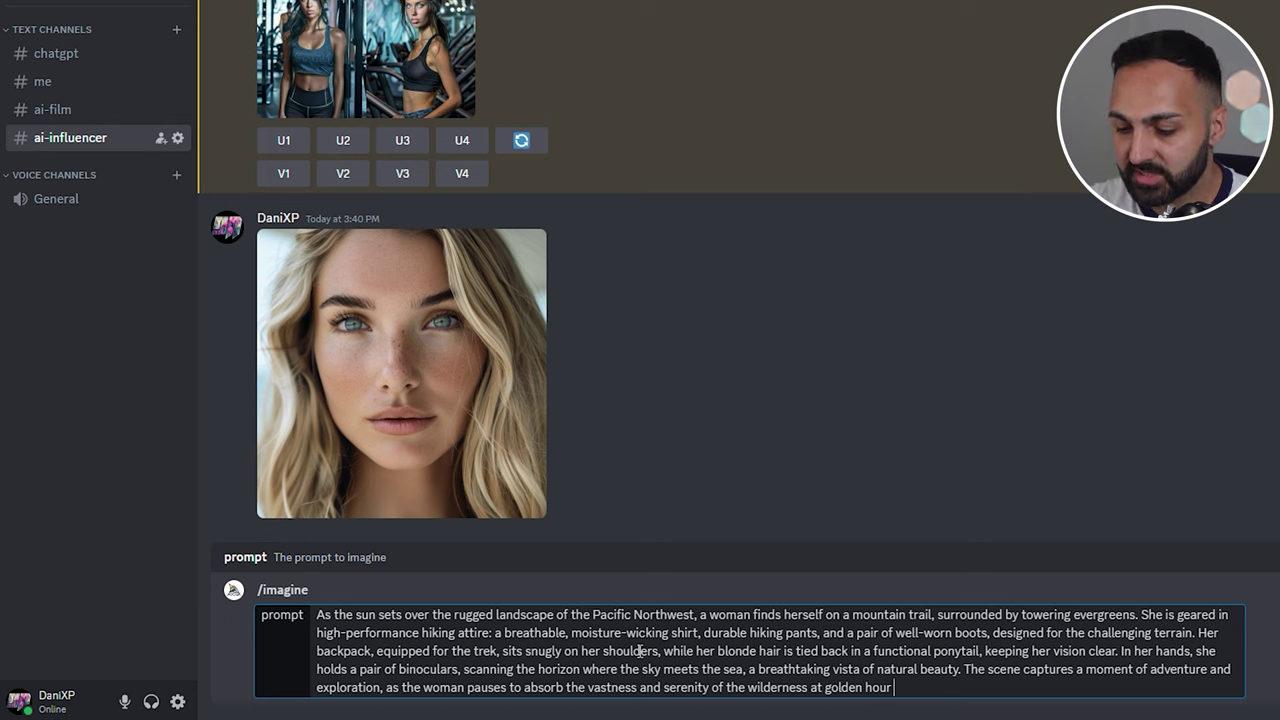
text(--)
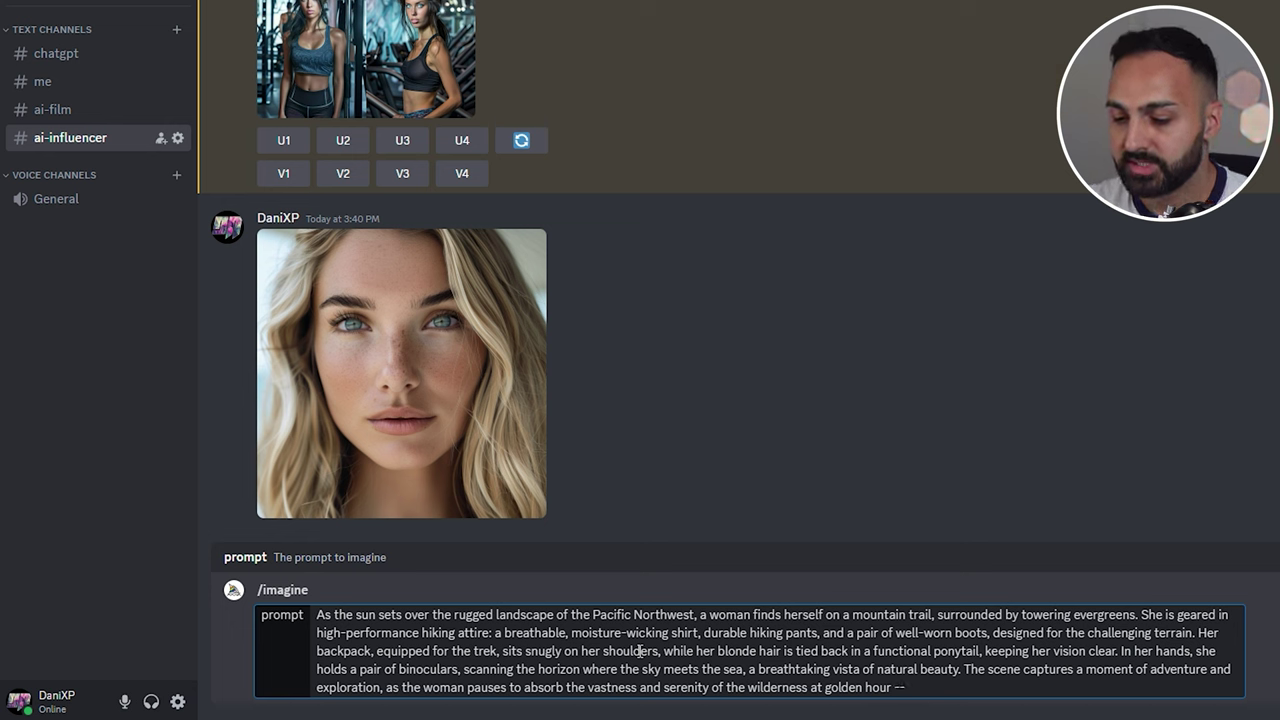
text(cref)
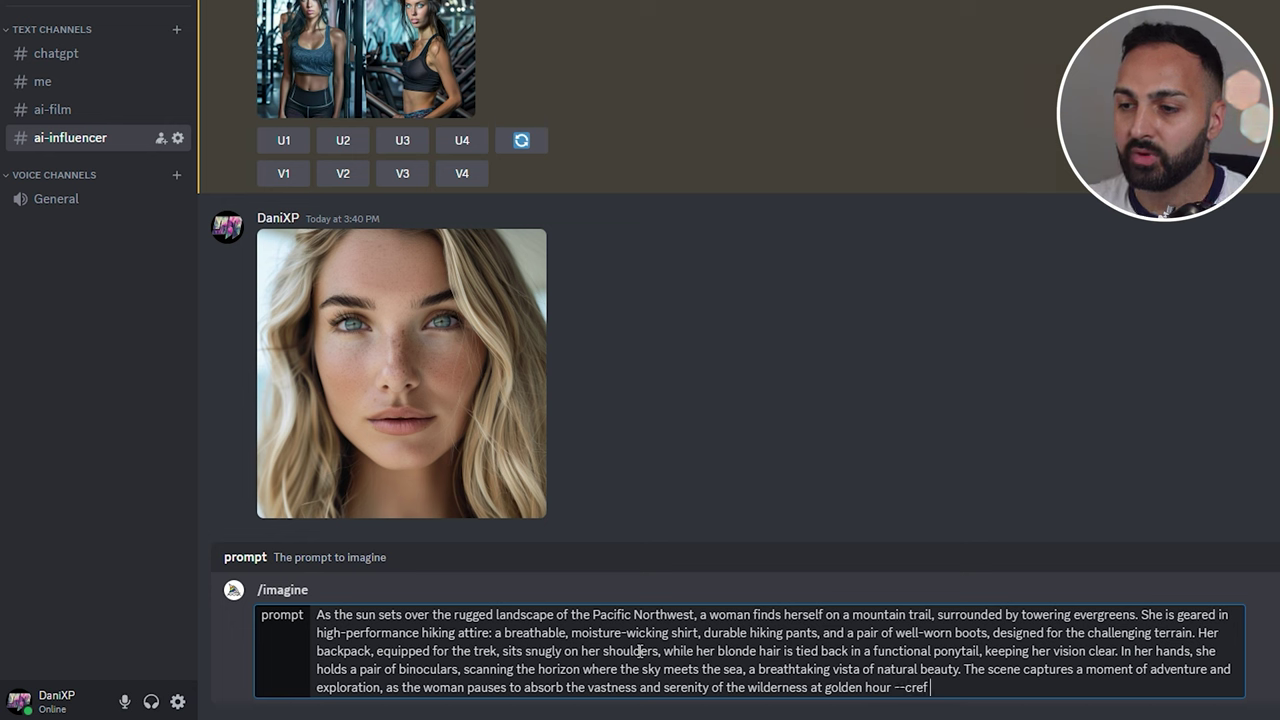
click(375, 313)
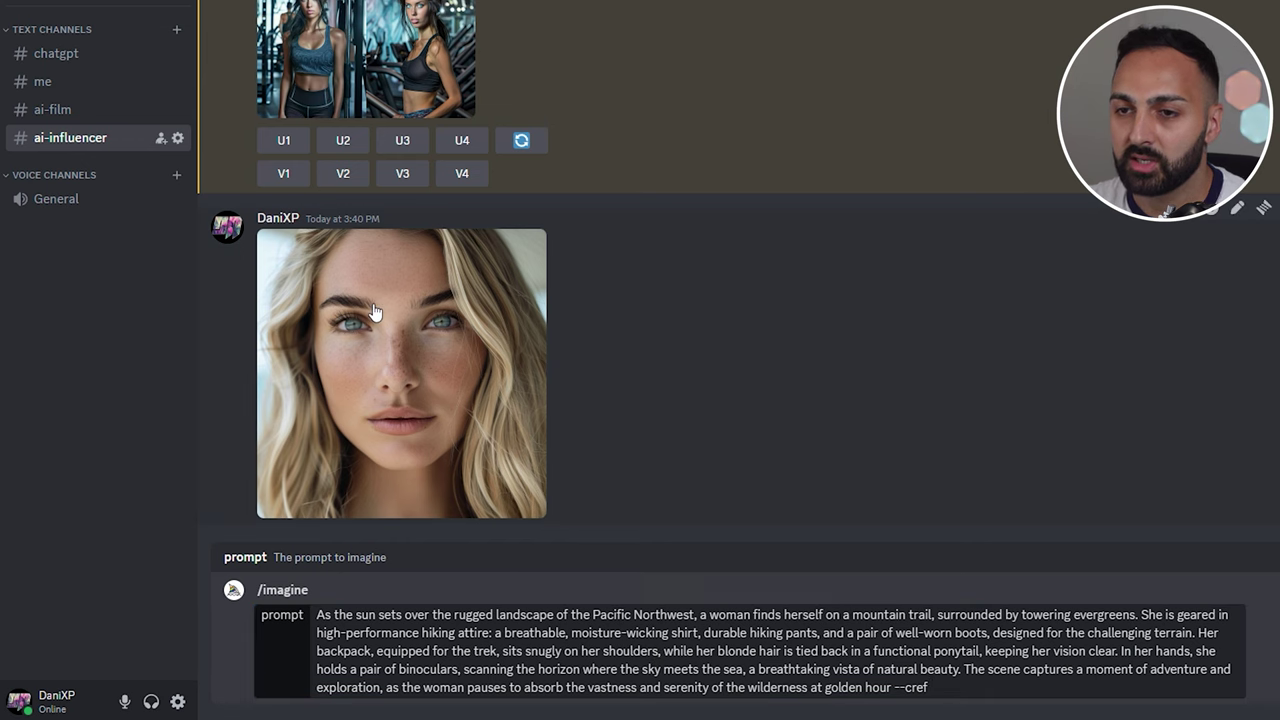
drag(373, 313, 946, 687)
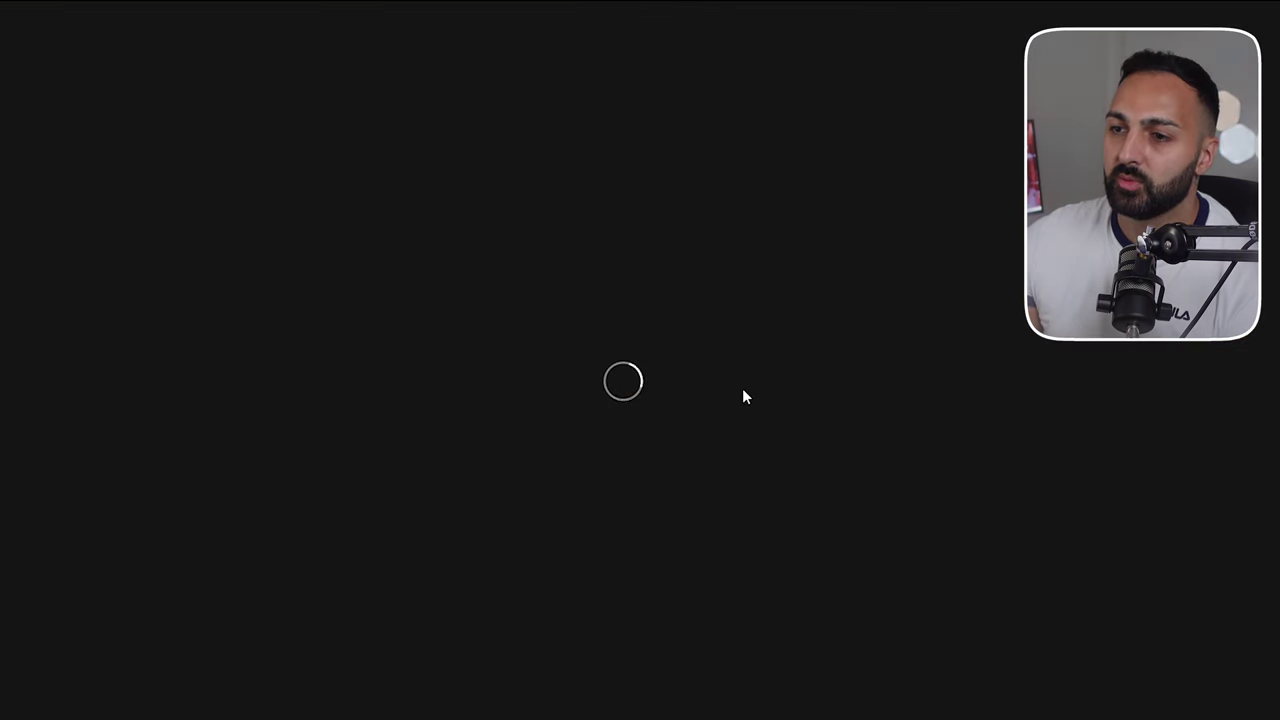
- Download the enhanced hiker portrait from Krea and load it as a new Runway video's source image
click(743, 398)
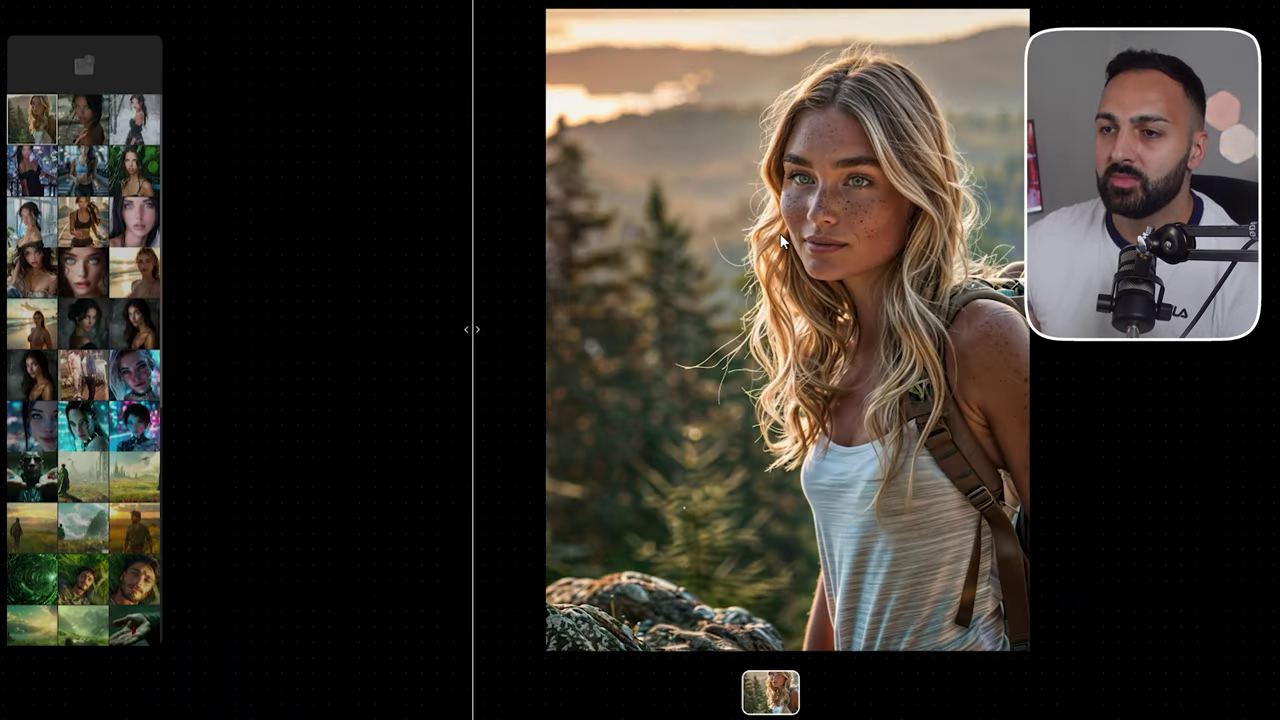
click(985, 351)
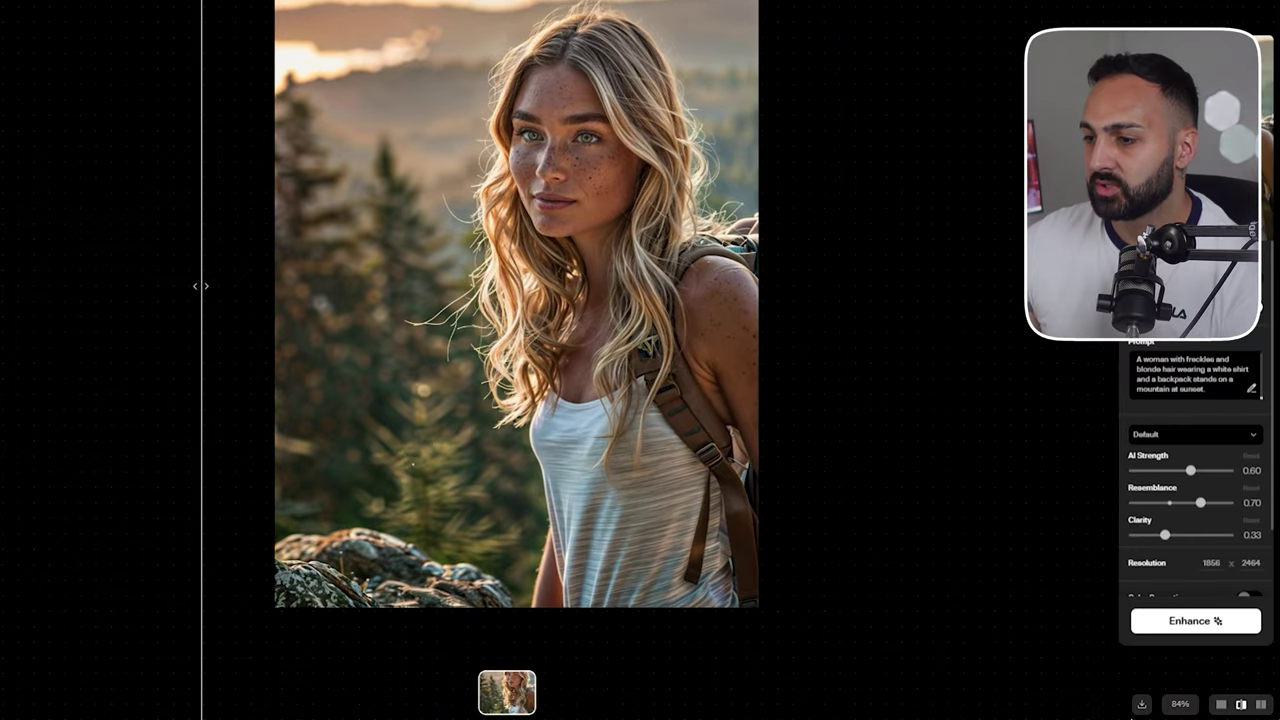
click(1140, 707)
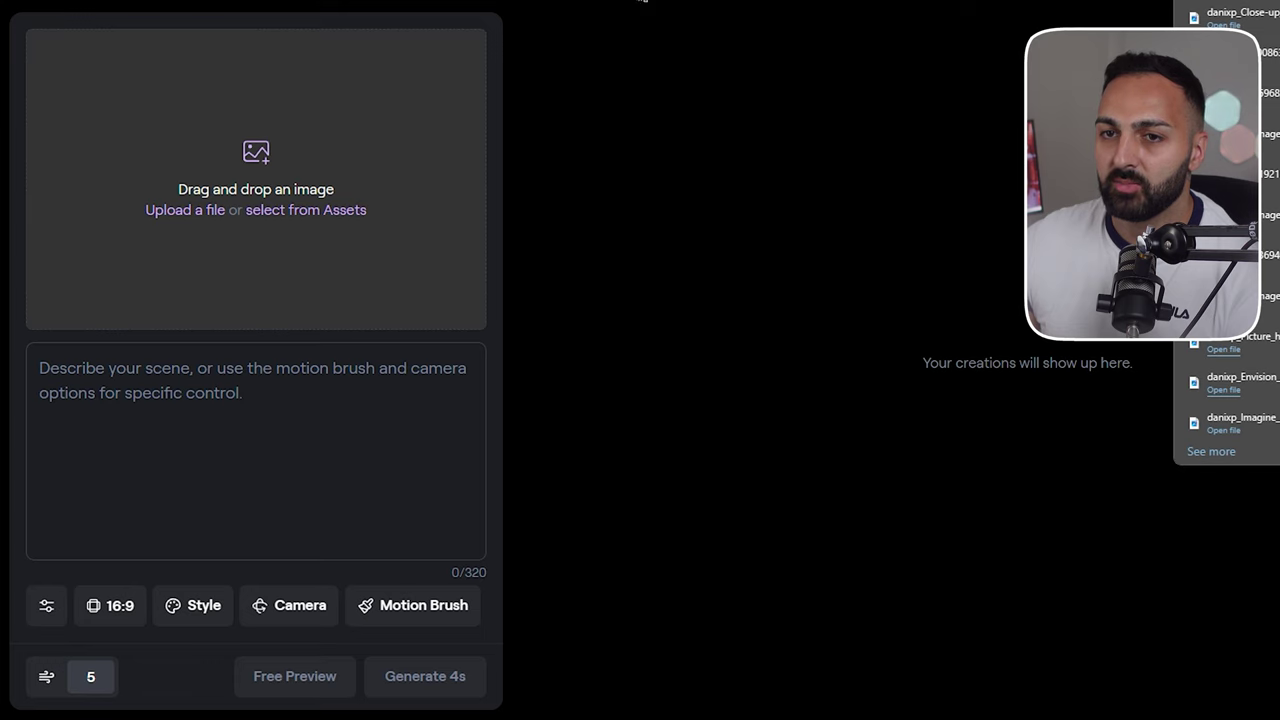
drag(1230, 140, 208, 130)
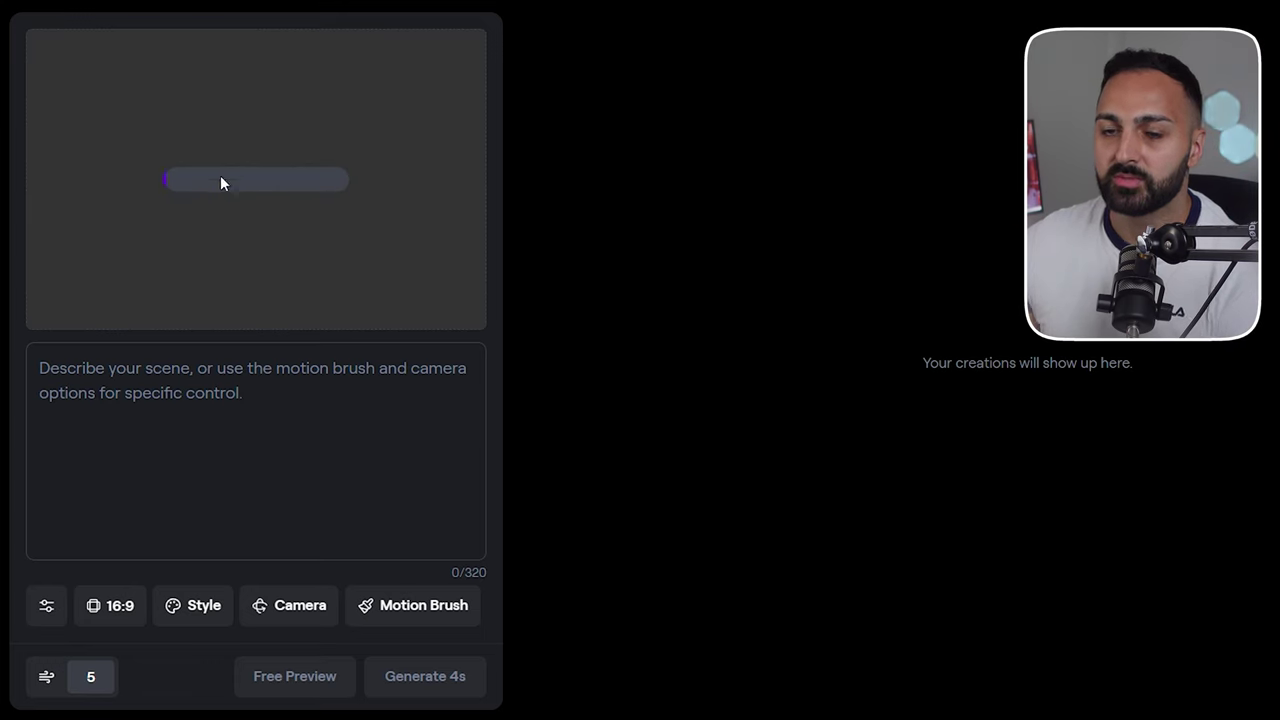
- Lower General Motion to 1 and generate a 4-second video
click(110, 688)
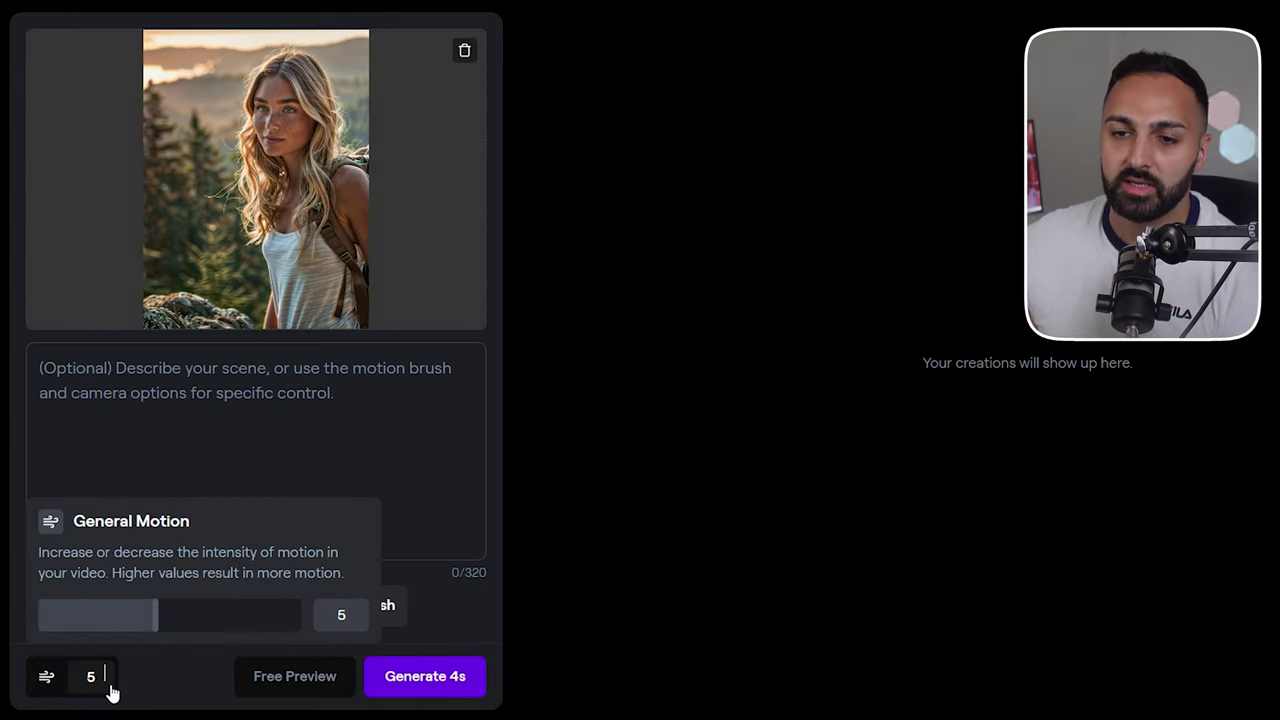
click(138, 615)
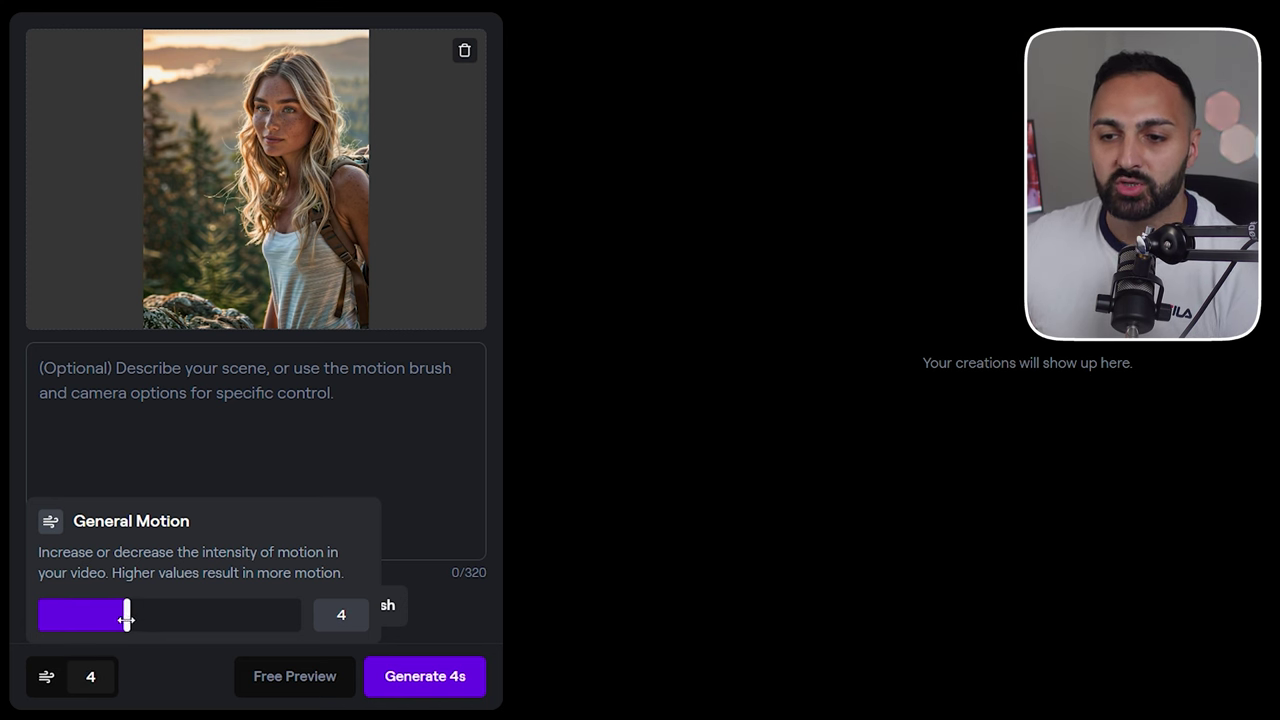
drag(126, 616, 36, 628)
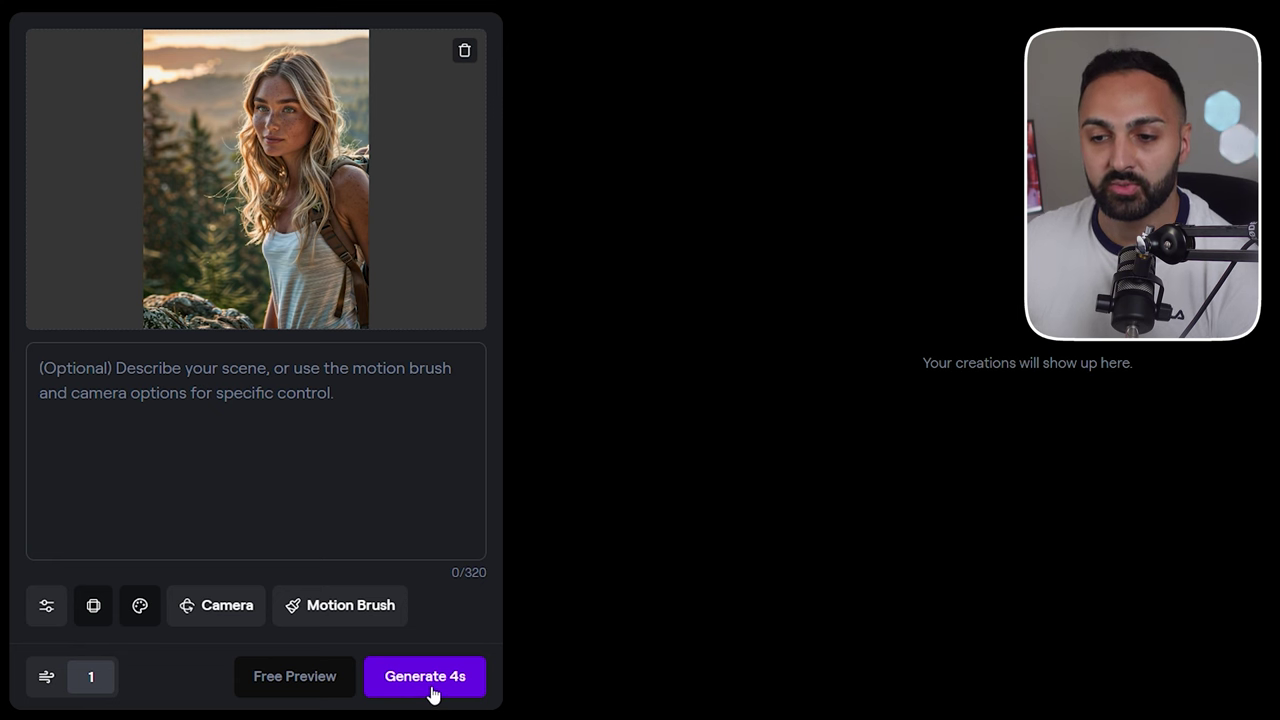
click(431, 695)
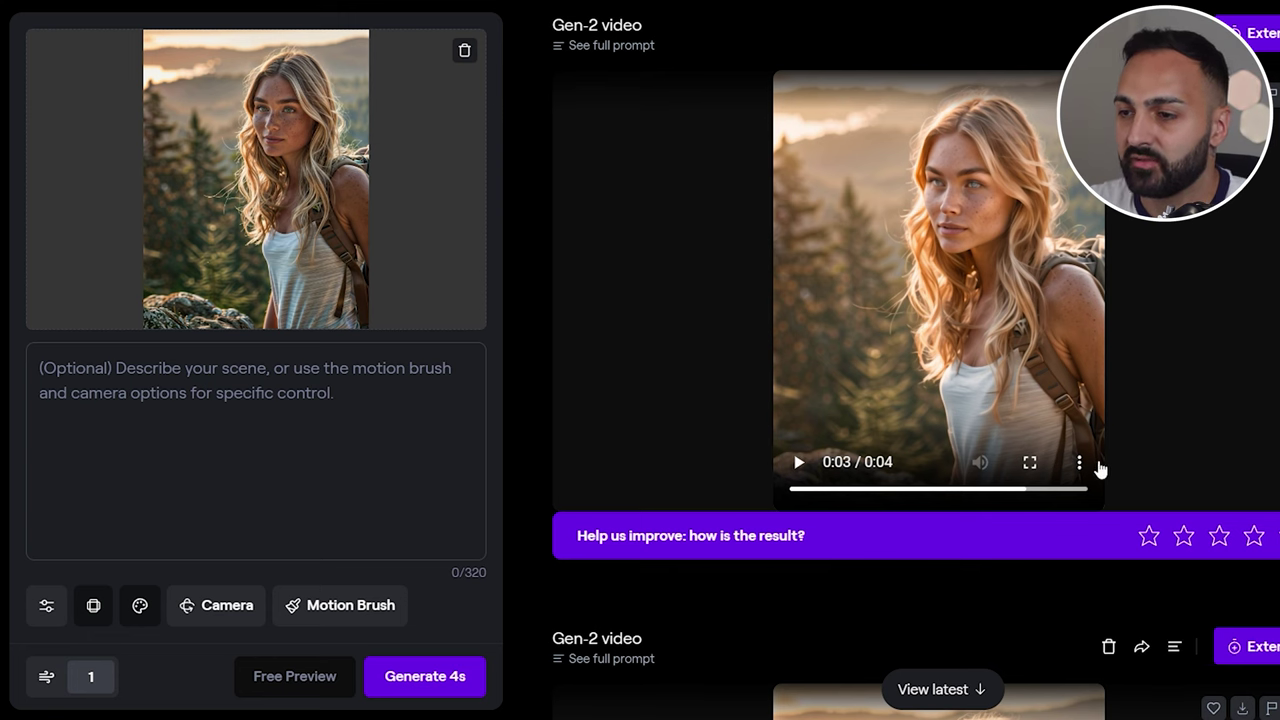
- Play the finished Gen-2 hiker clip full screen
click(1029, 462)
click(247, 647)
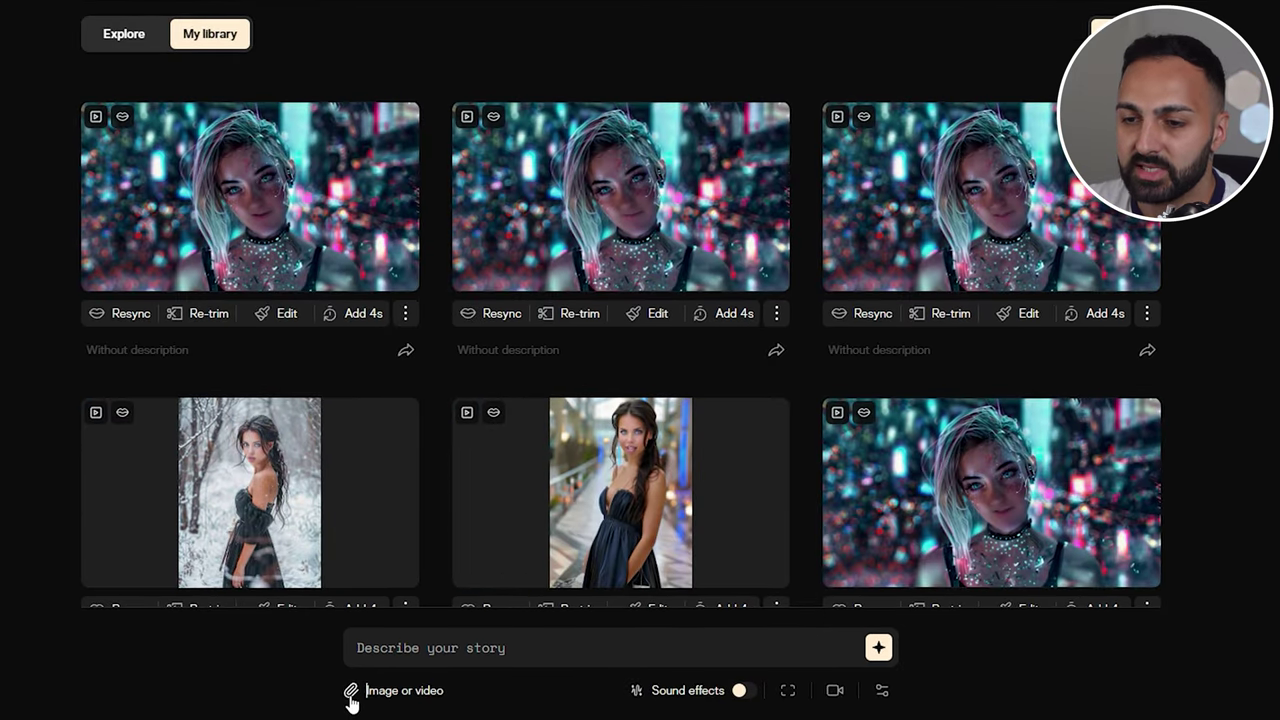
- Attach the 768x1024 blonde woman image file to the Pika prompt and bring up lip sync
click(351, 698)
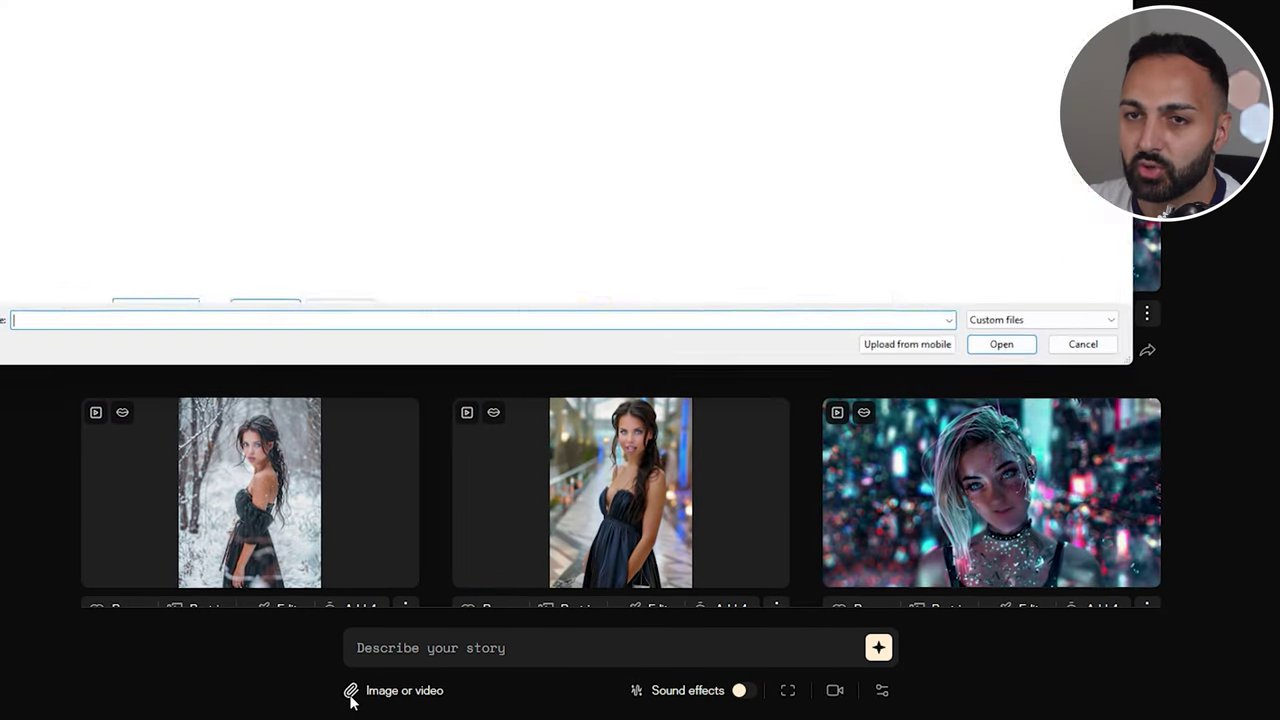
double_click(30, 55)
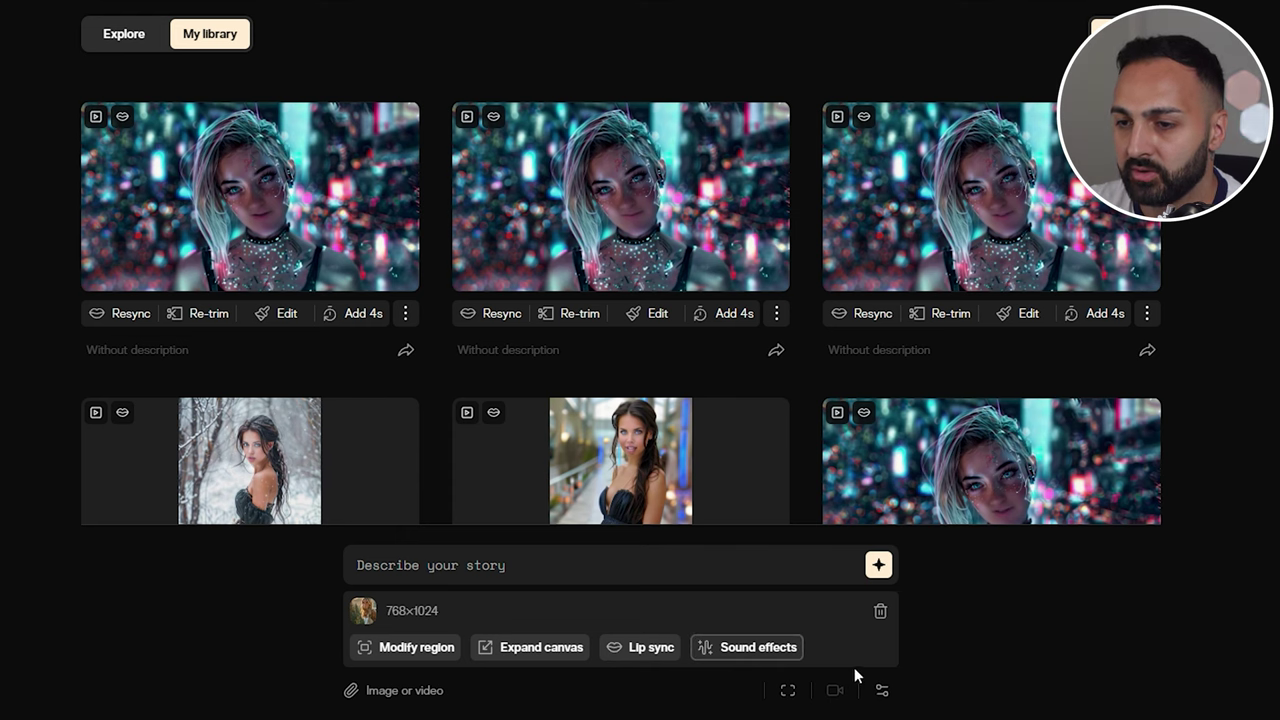
click(625, 652)
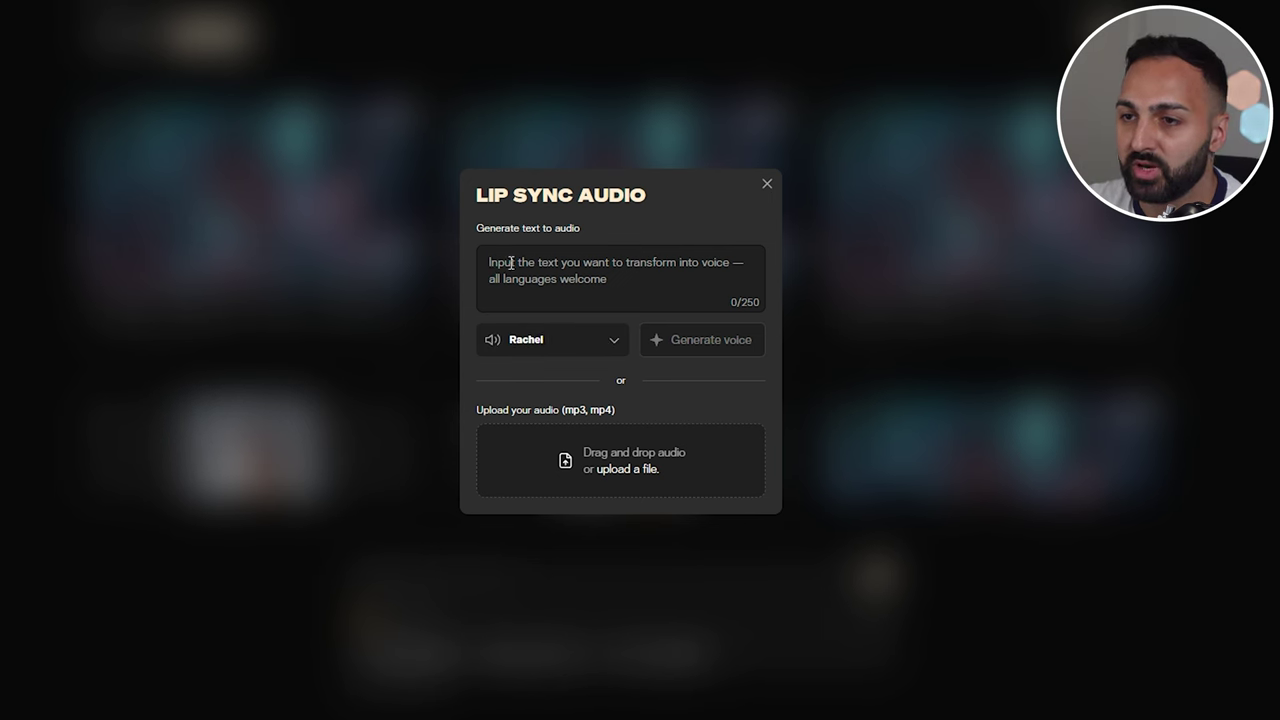
- Browse the narration voice list and close it, keeping the Rachel voice
click(620, 338)
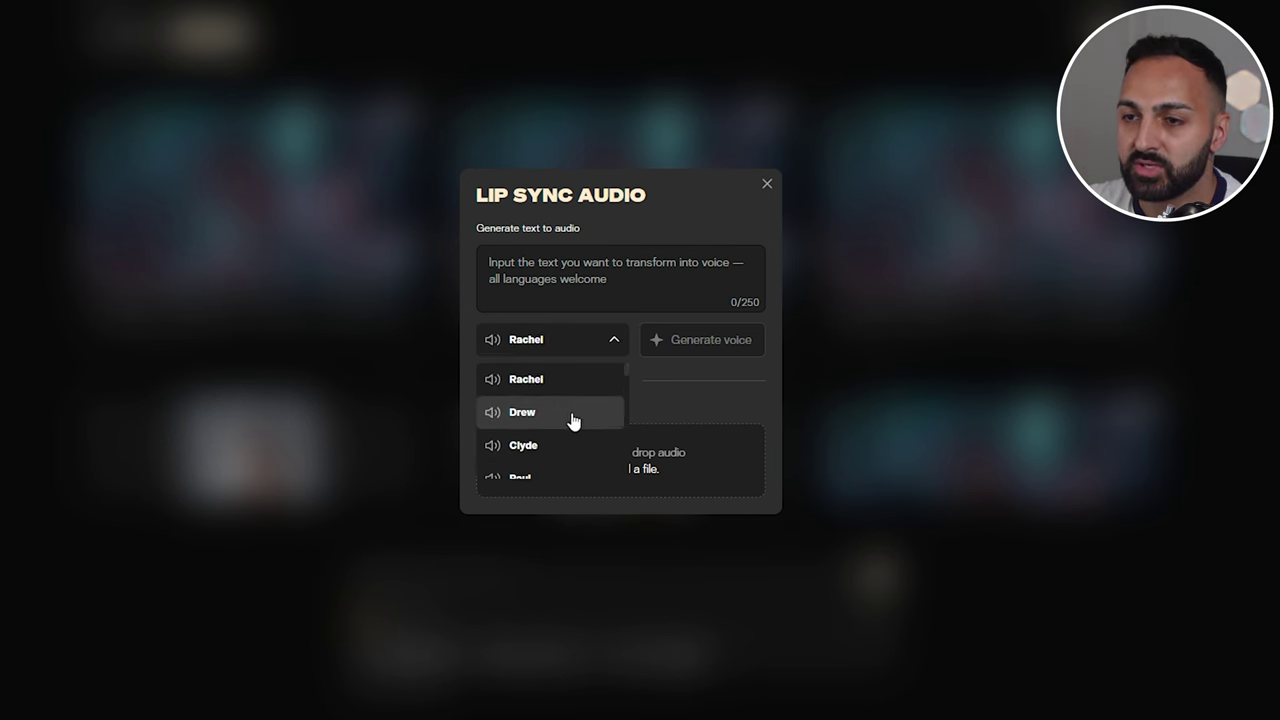
scroll(566, 420, down, 3)
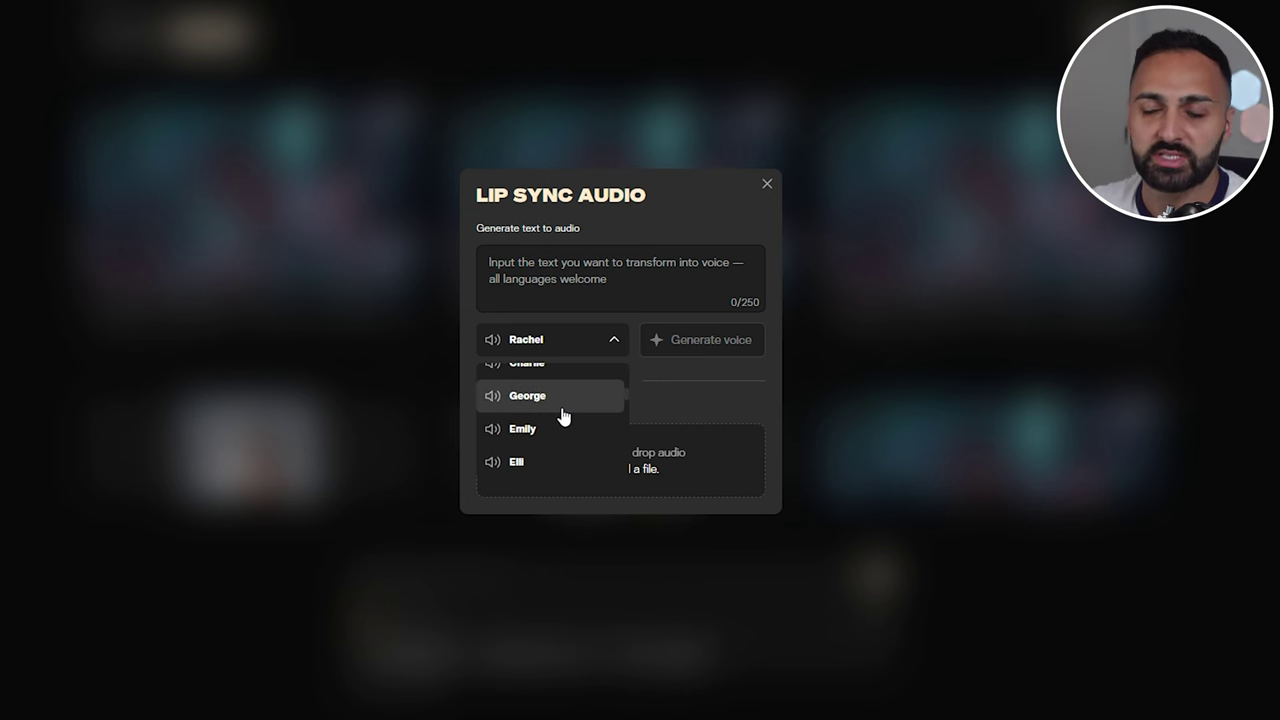
click(640, 396)
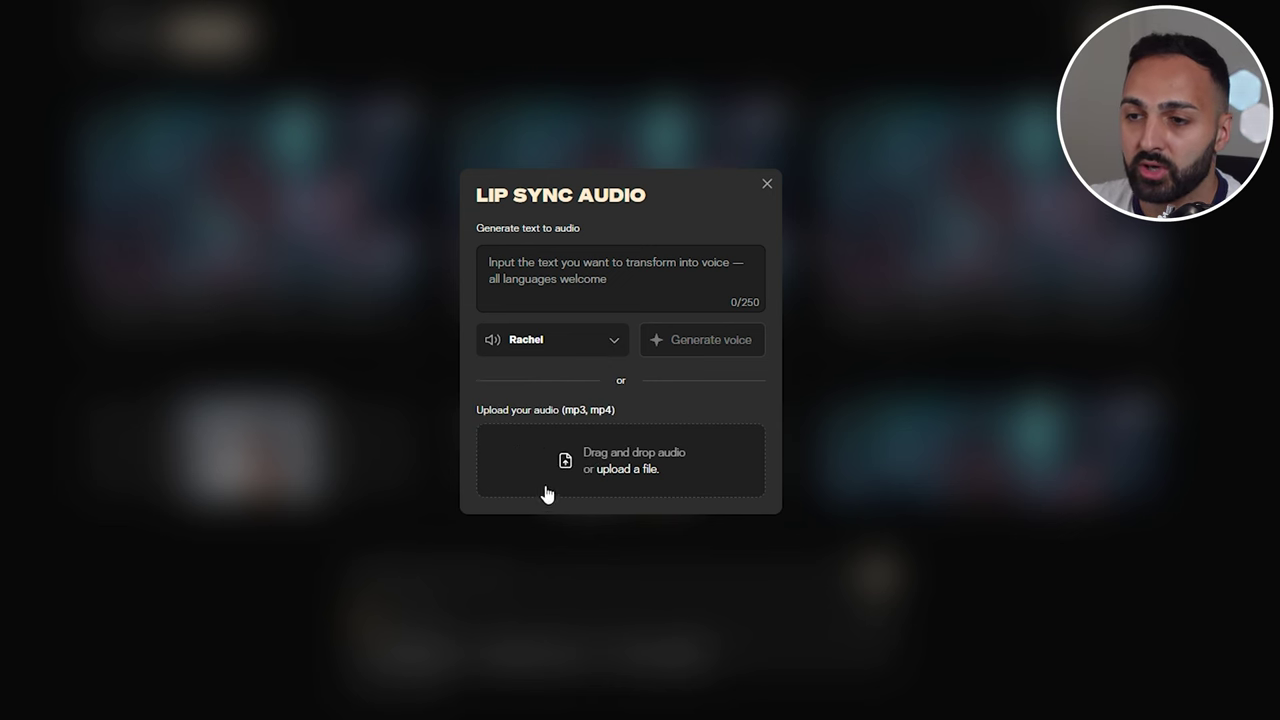